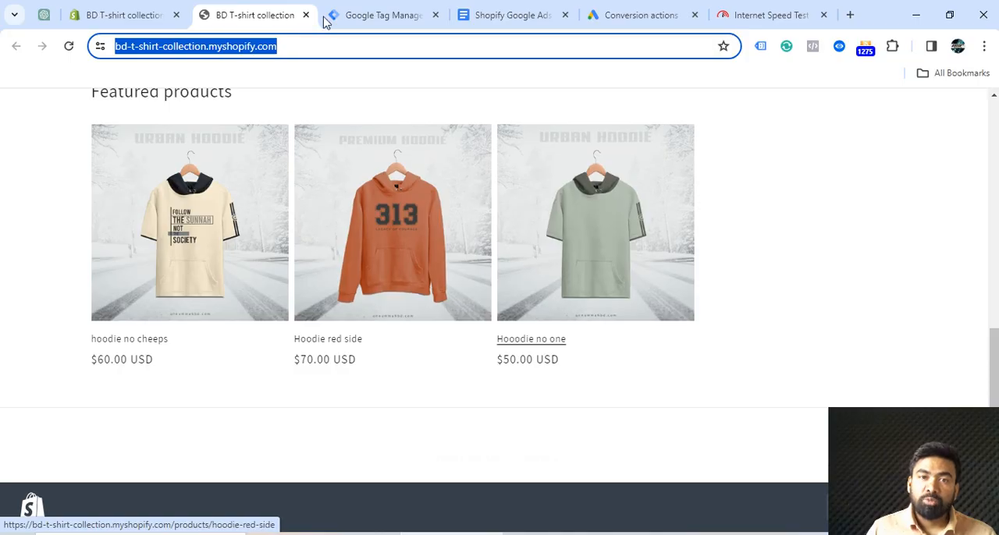
# Switch to Google Tag Manager and copy the bd-t-shirt-collection container's installation snippet for the page head
pyautogui.click(366, 18)
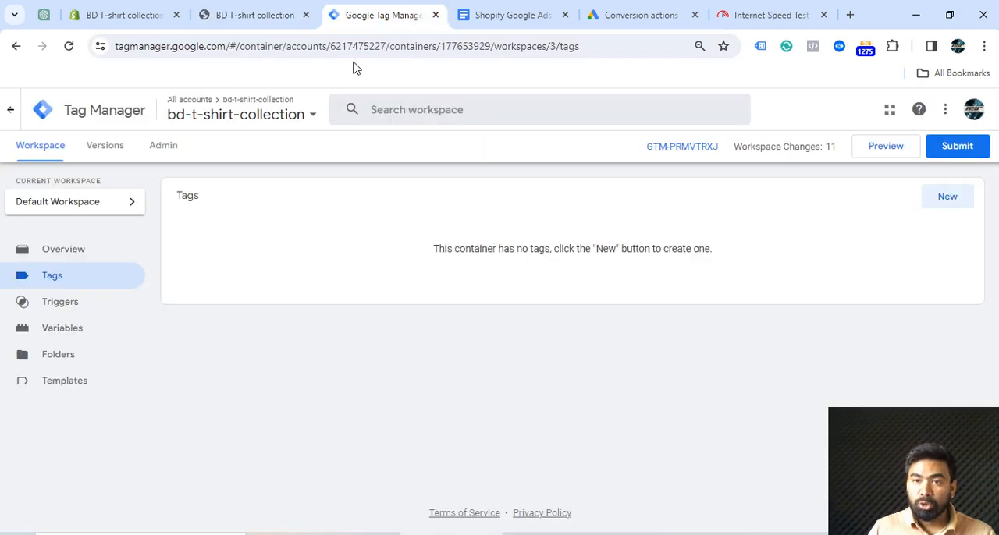
pyautogui.click(699, 154)
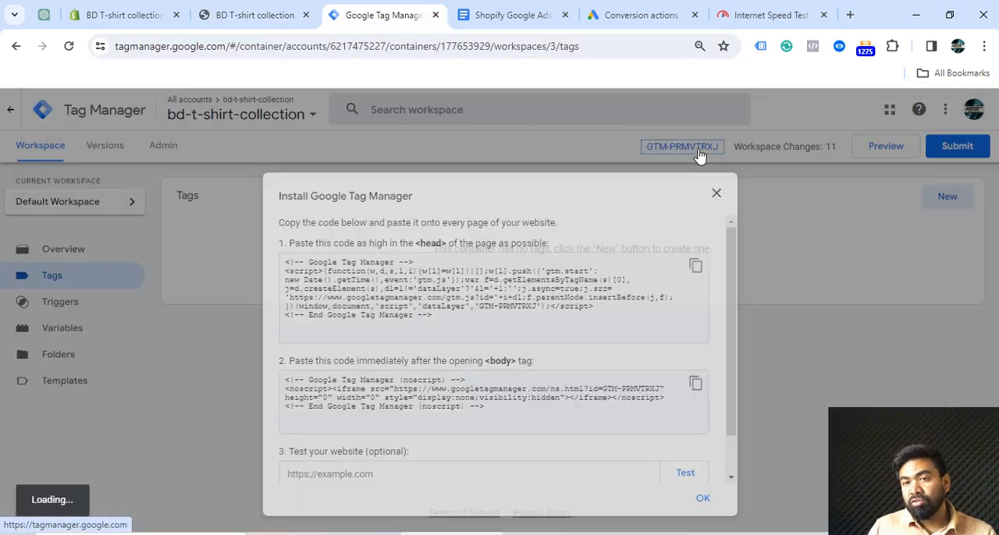
pyautogui.click(694, 268)
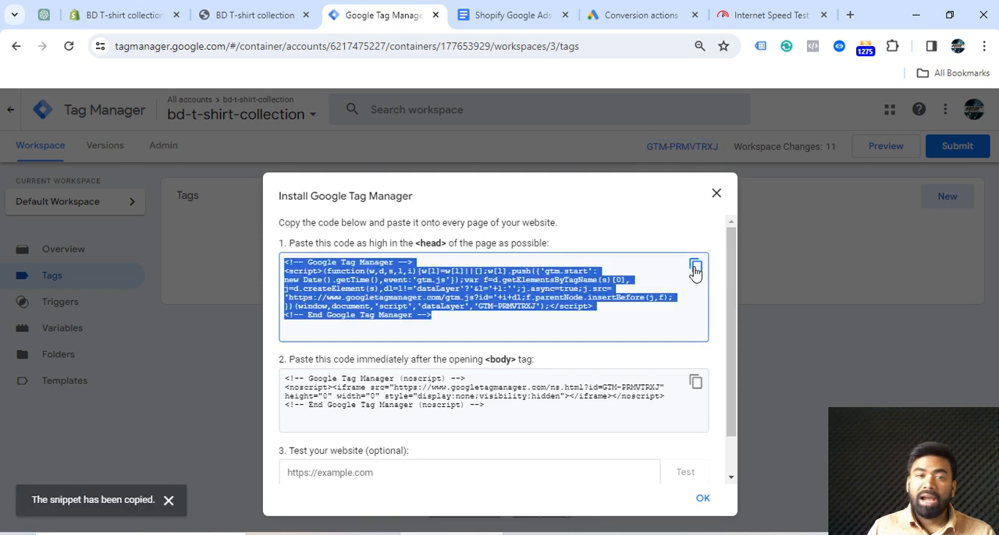
# In the Shopify admin, paste the Tag Manager snippet into the checkout settings' additional scripts for the order status page and save
pyautogui.click(125, 15)
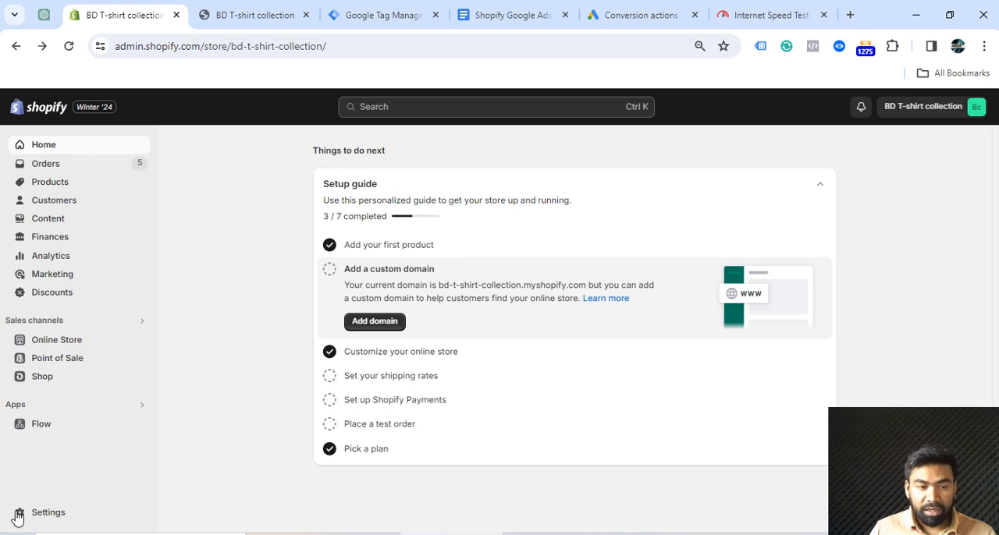
pyautogui.click(43, 520)
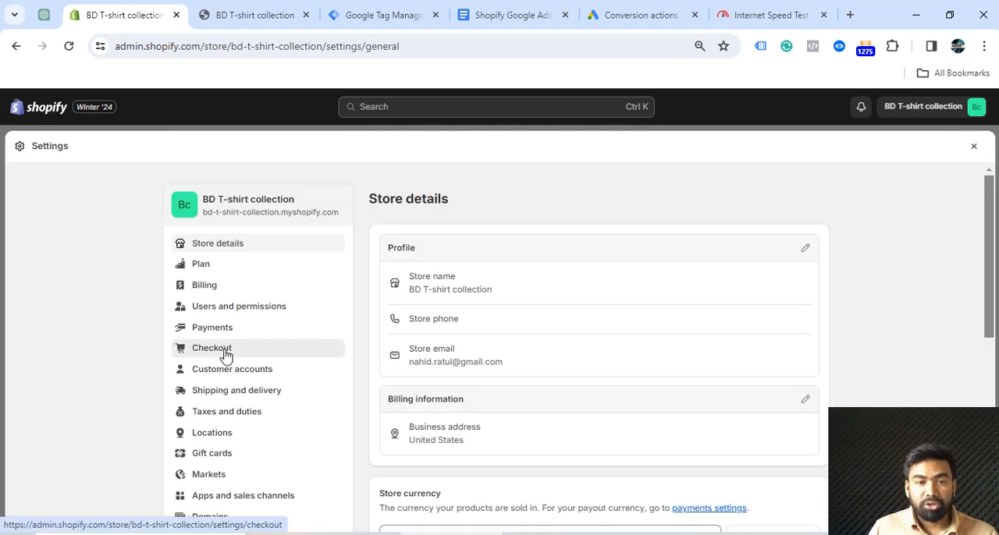
pyautogui.click(226, 355)
pyautogui.click(426, 366)
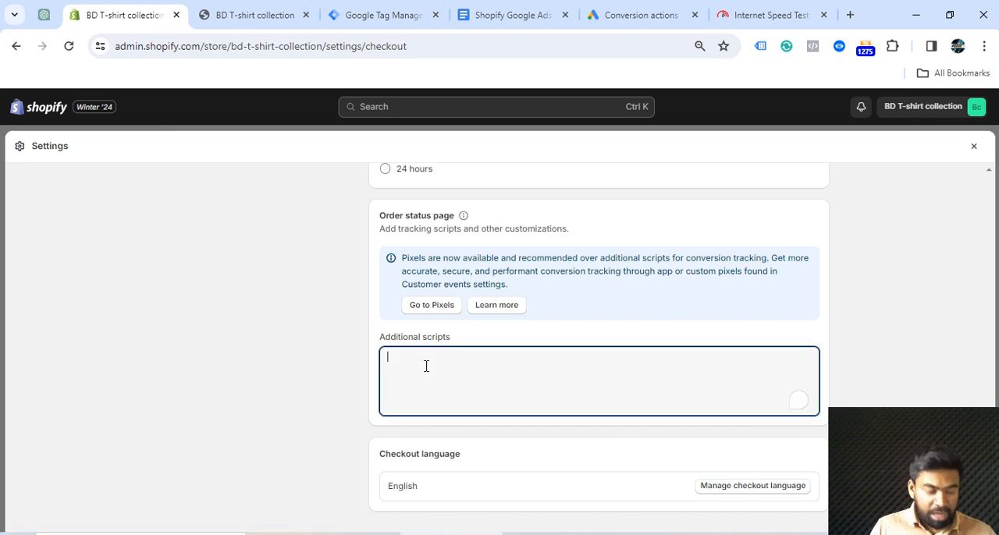
pyautogui.hotkey('ctrl', 'v')
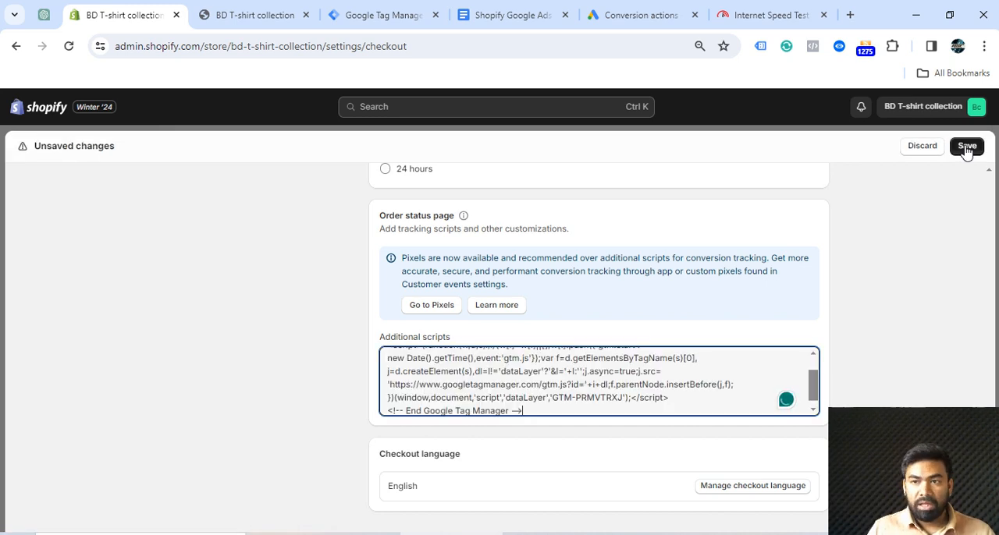
pyautogui.click(966, 147)
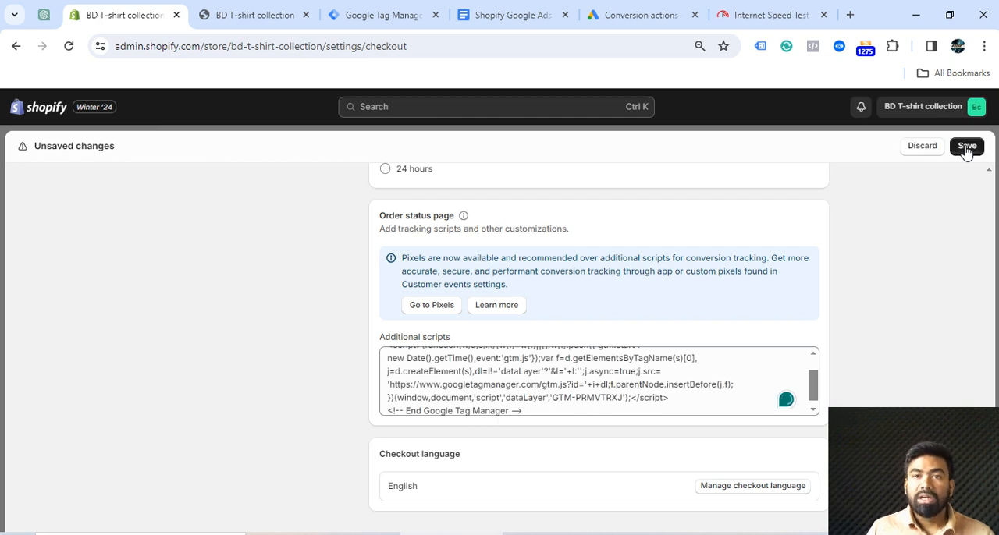
# Switch to Google Ads and start a new conversion action for website conversions
pyautogui.click(616, 20)
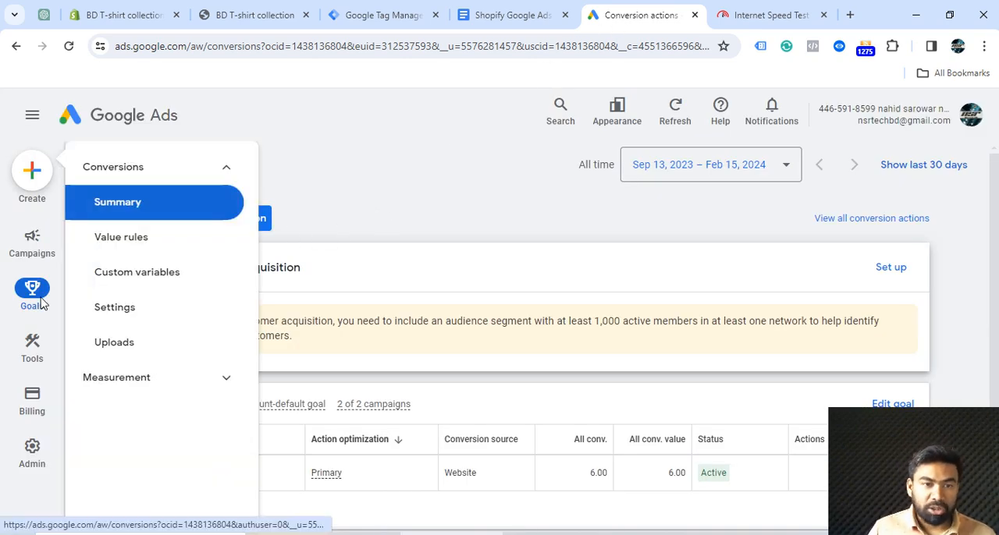
pyautogui.moveTo(29, 309)
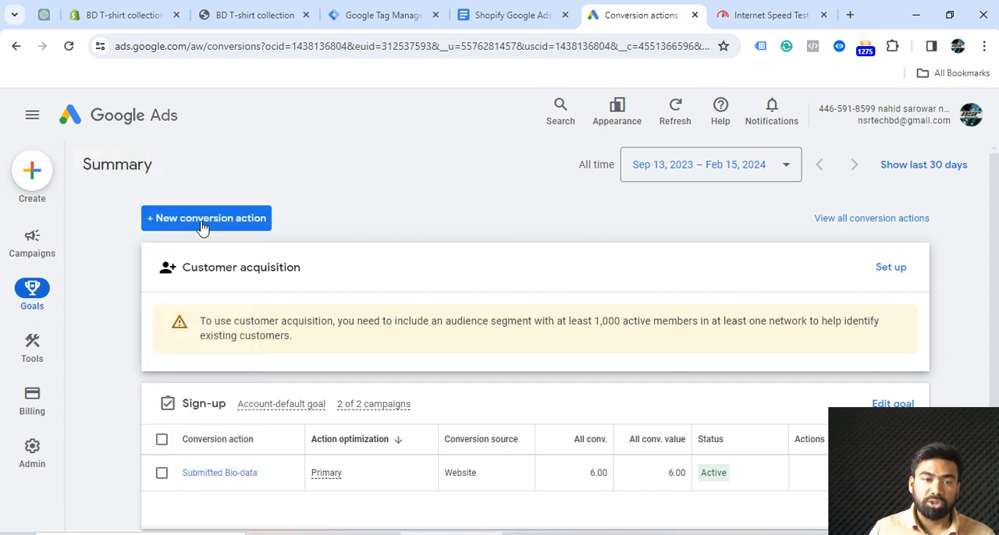
pyautogui.click(202, 221)
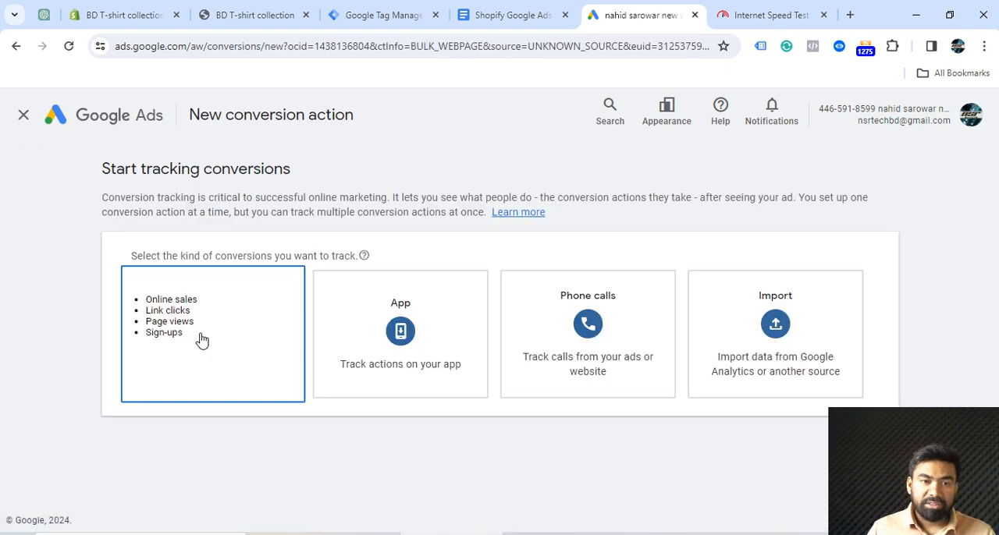
pyautogui.click(203, 340)
# Copy the storefront address bd-t-shirt-collection.myshopify.com and scan it as the website domain for the Google Ads conversion action
pyautogui.click(306, 17)
pyautogui.rightClick(265, 46)
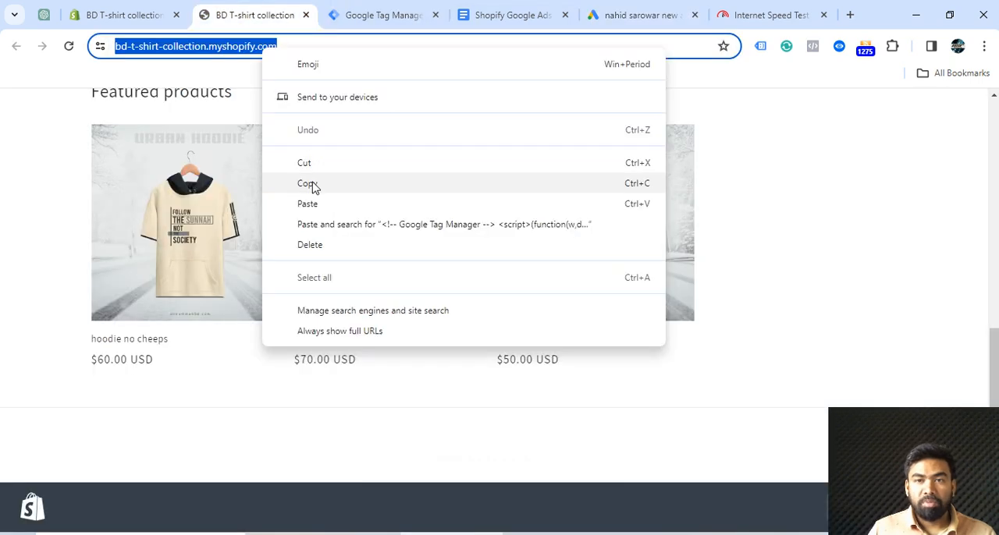
pyautogui.click(312, 185)
pyautogui.click(644, 17)
pyautogui.click(151, 331)
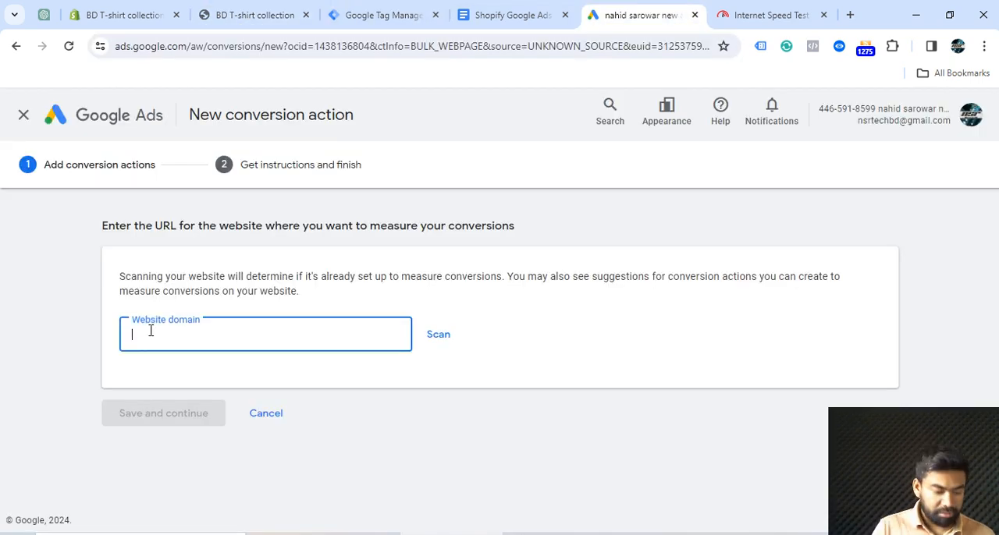
pyautogui.hotkey('ctrl', 'v')
pyautogui.click(438, 334)
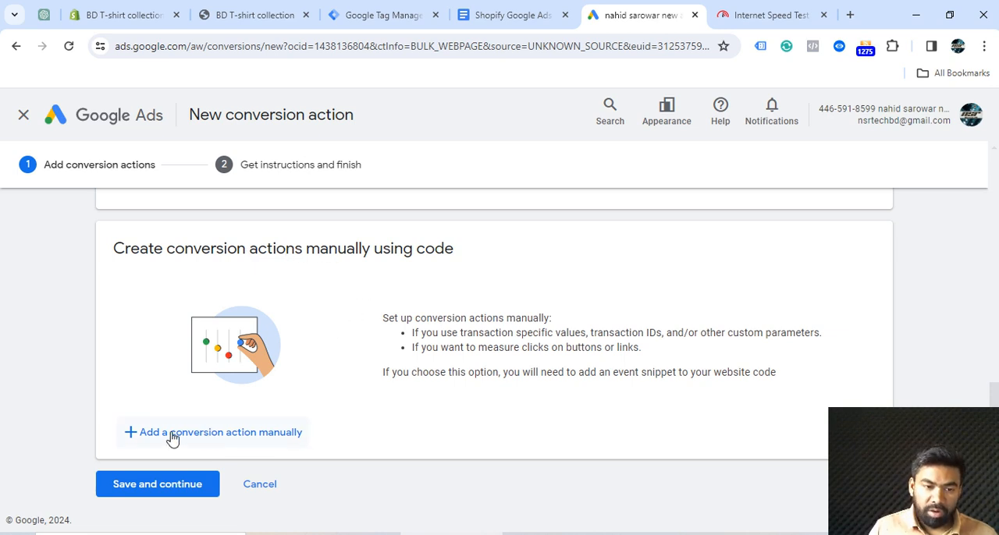
# Add a manual conversion action with the goal category Purchase and the name "website purchase"
pyautogui.click(204, 442)
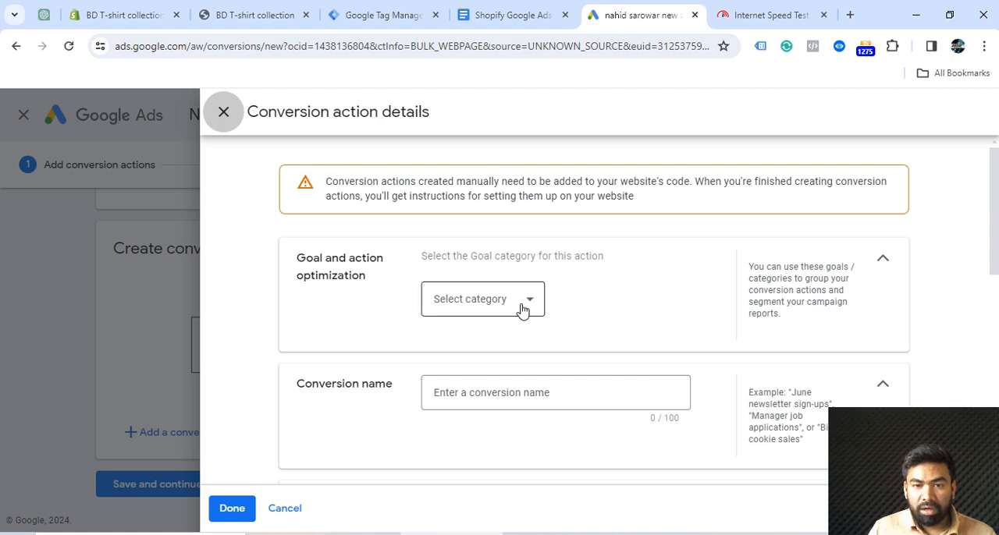
pyautogui.click(523, 311)
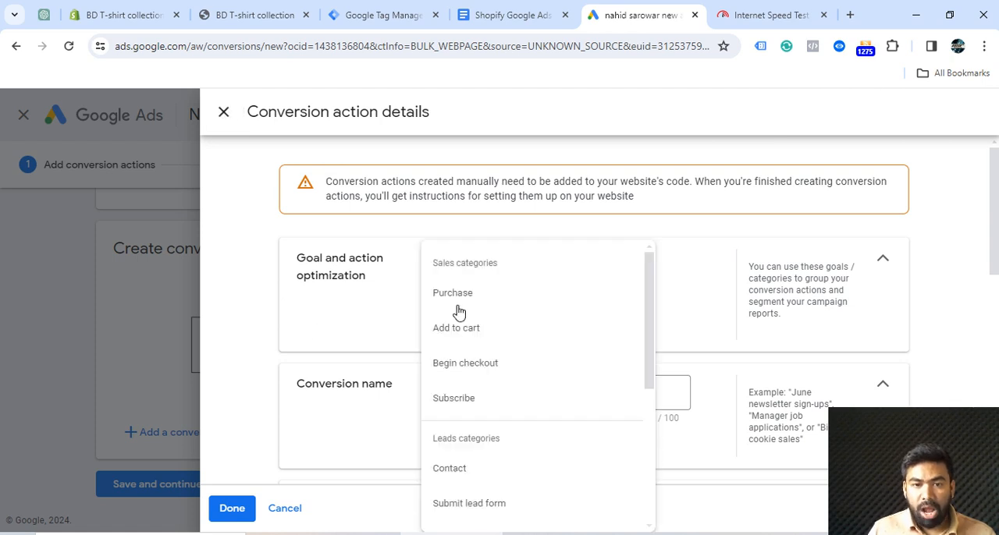
pyautogui.click(453, 296)
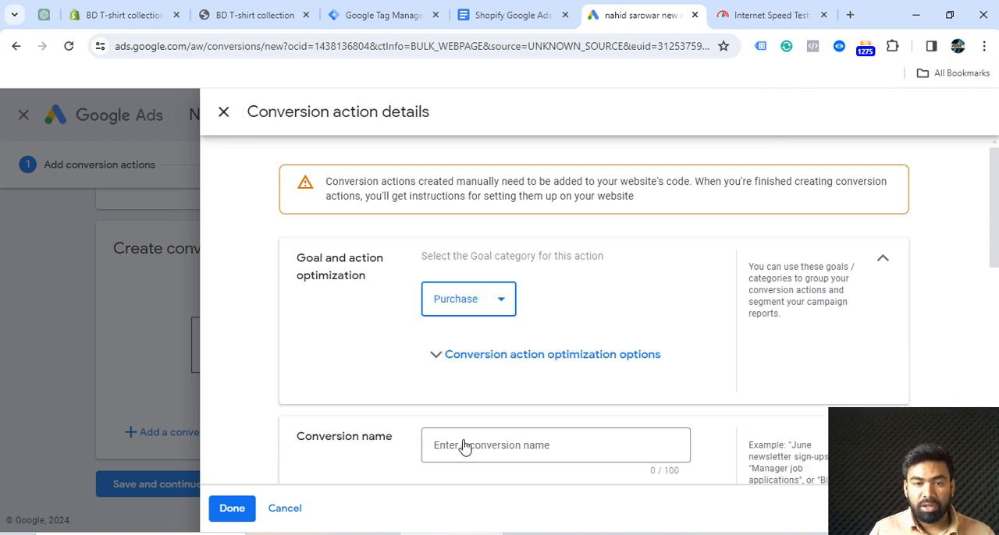
pyautogui.click(461, 447)
pyautogui.write('website purchase')
# Set the conversion action to use different values for each conversion and finish its details
pyautogui.scroll(-3, 461, 447)
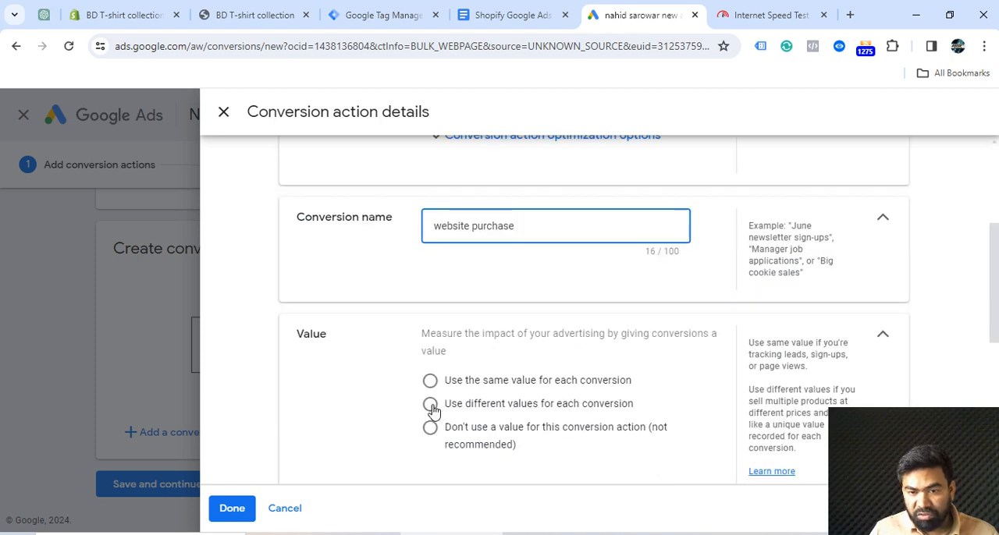
pyautogui.click(431, 405)
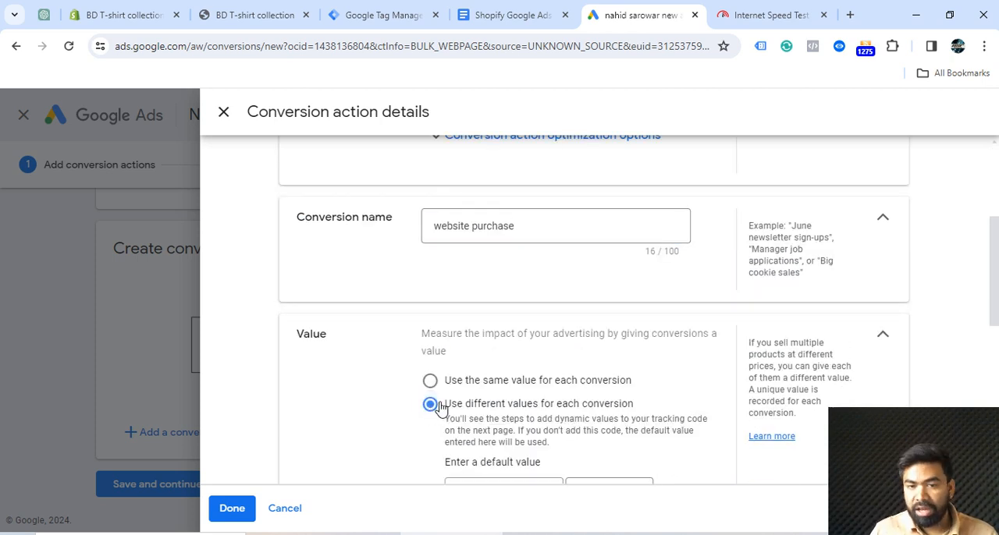
pyautogui.scroll(-5, 539, 383)
pyautogui.click(234, 509)
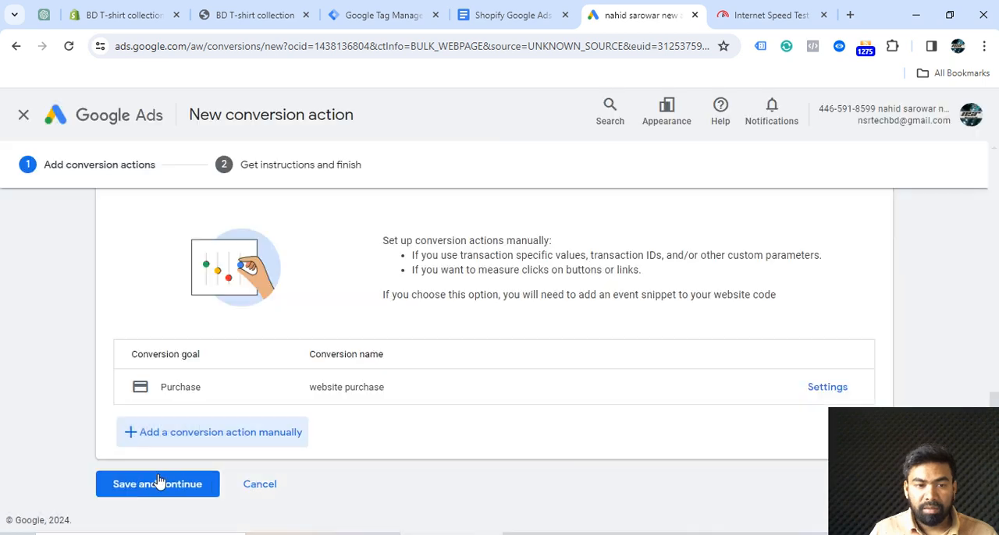
# Save the new conversion action and show its Google Tag Manager setup instructions with the conversion ID and label
pyautogui.click(156, 484)
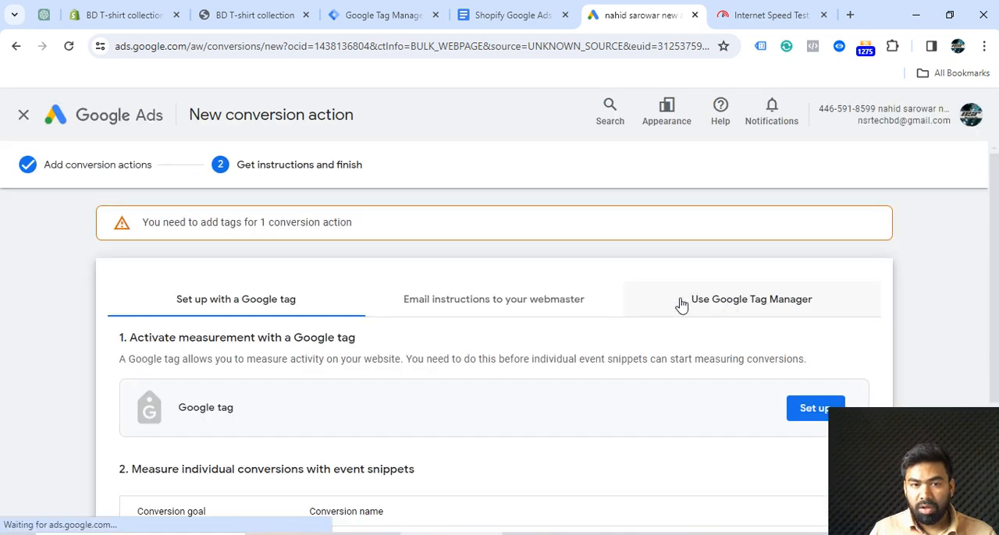
pyautogui.click(733, 305)
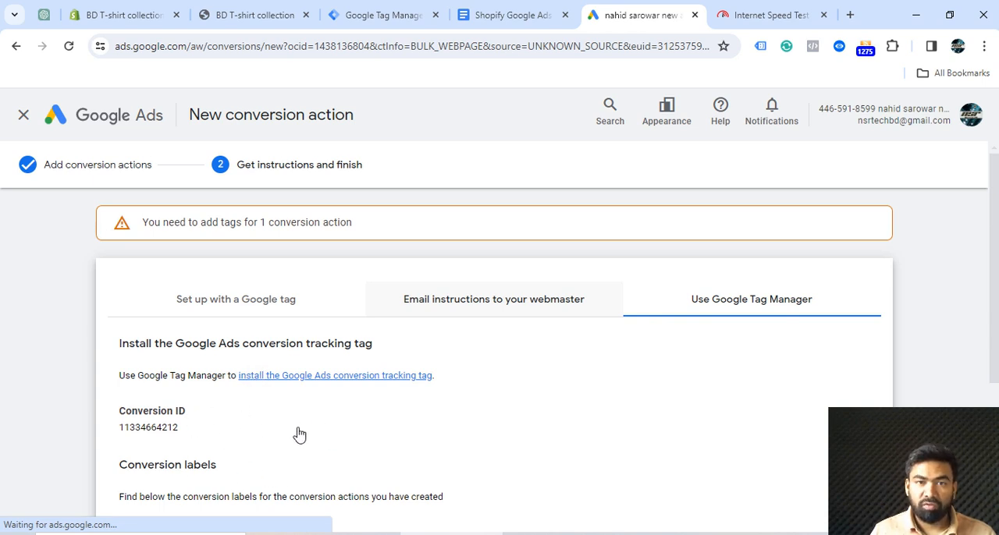
pyautogui.scroll(-4, 437, 428)
pyautogui.scroll(4, 500, 422)
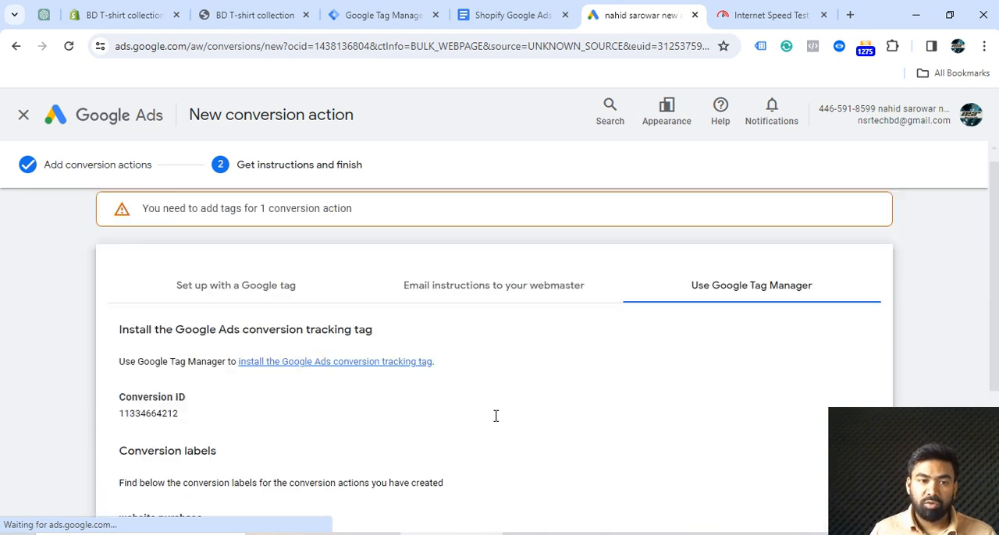
# Copy the JavaScript variable value Shopify.checkout.total_price from the variable table in Google Docs
pyautogui.click(373, 24)
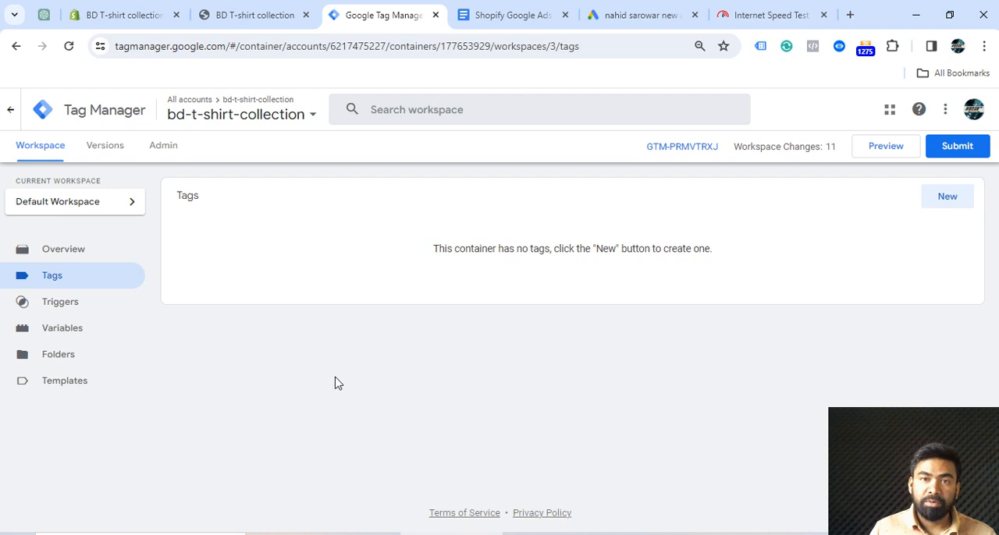
pyautogui.click(503, 22)
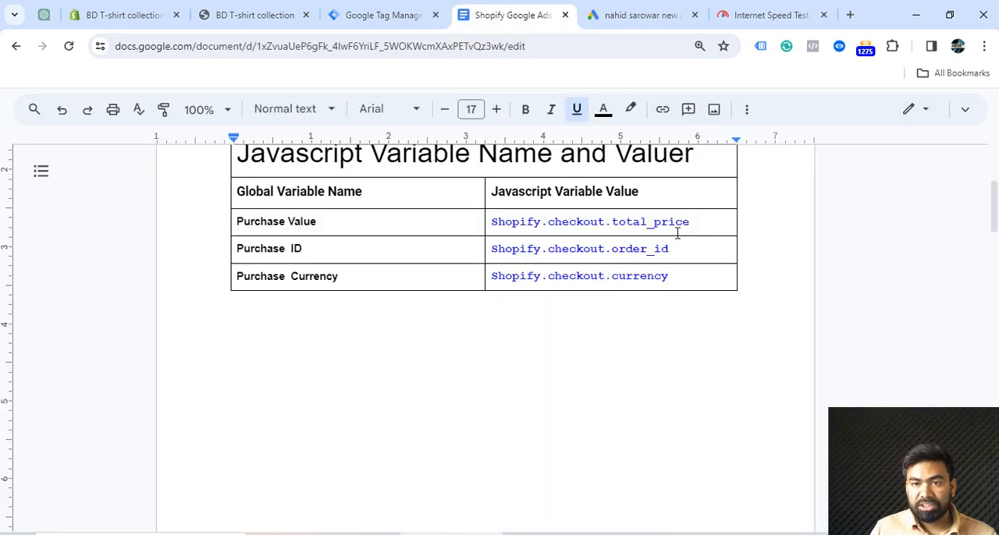
pyautogui.tripleClick(498, 221)
pyautogui.rightClick(606, 222)
# In Google Tag Manager, create a user-defined JavaScript Variable with the global variable name Shopify.checkout.total_price
pyautogui.click(402, 17)
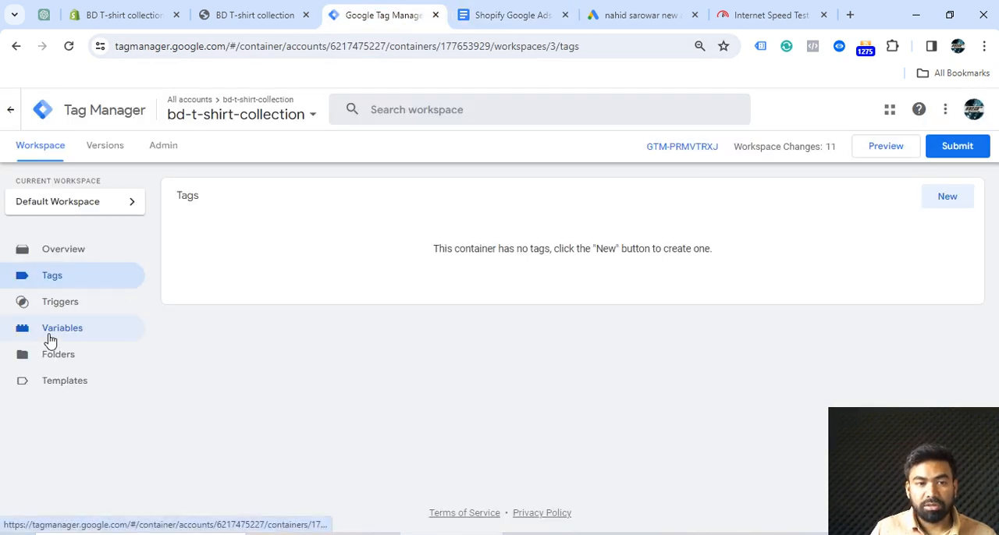
pyautogui.click(49, 340)
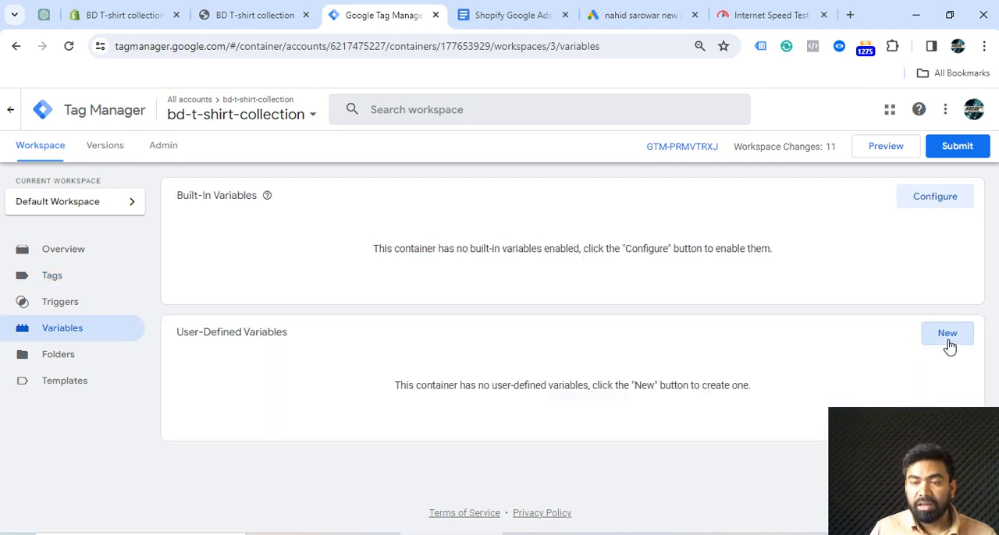
pyautogui.click(947, 334)
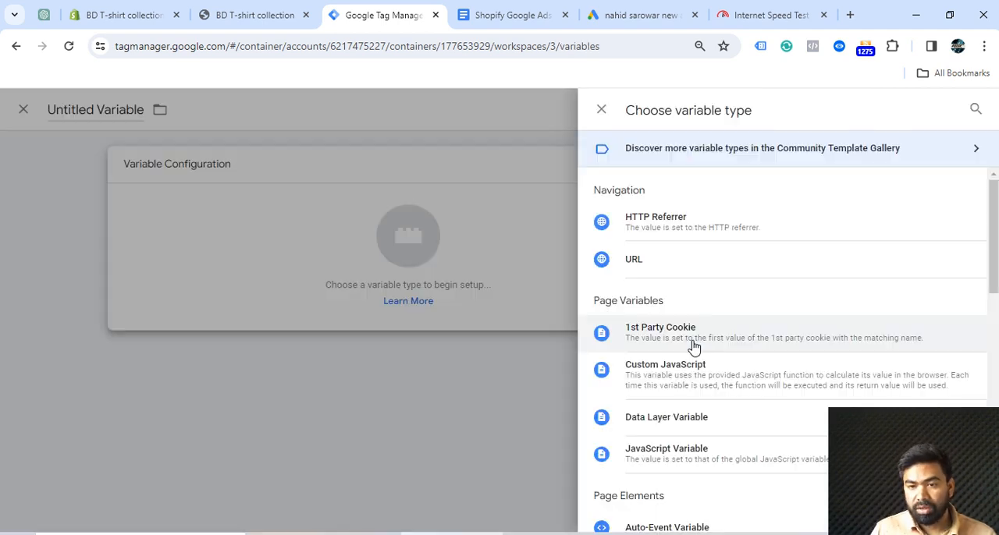
pyautogui.click(701, 457)
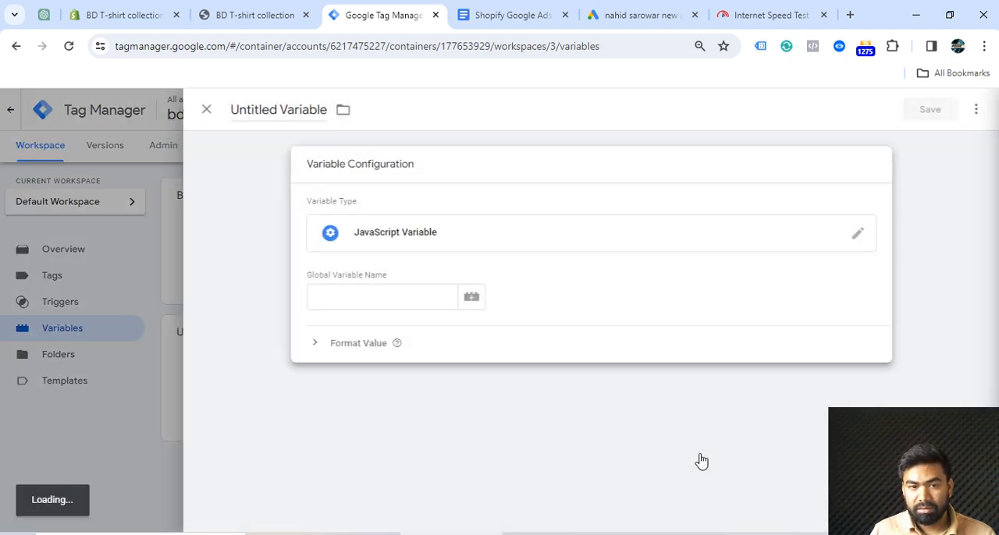
pyautogui.click(332, 299)
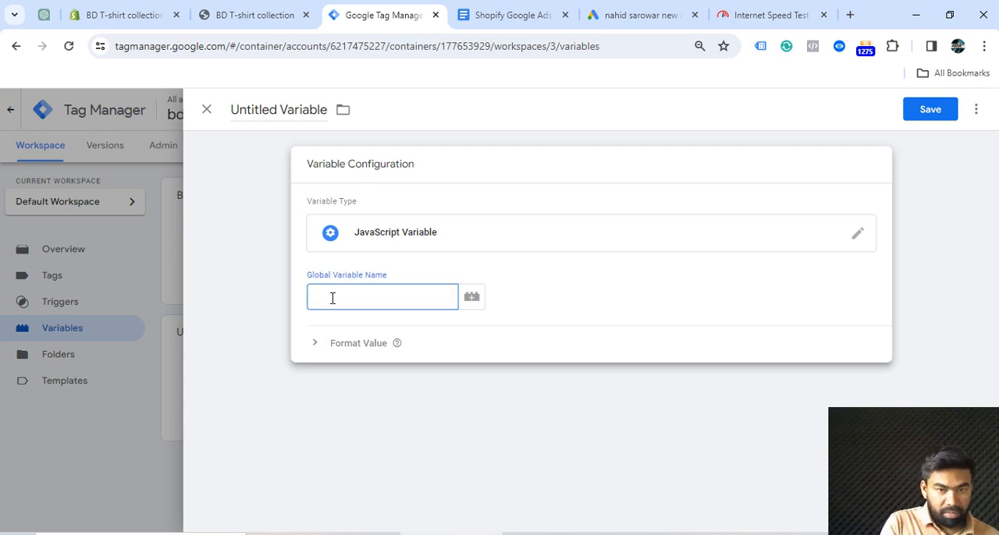
pyautogui.hotkey('ctrl', 'v')
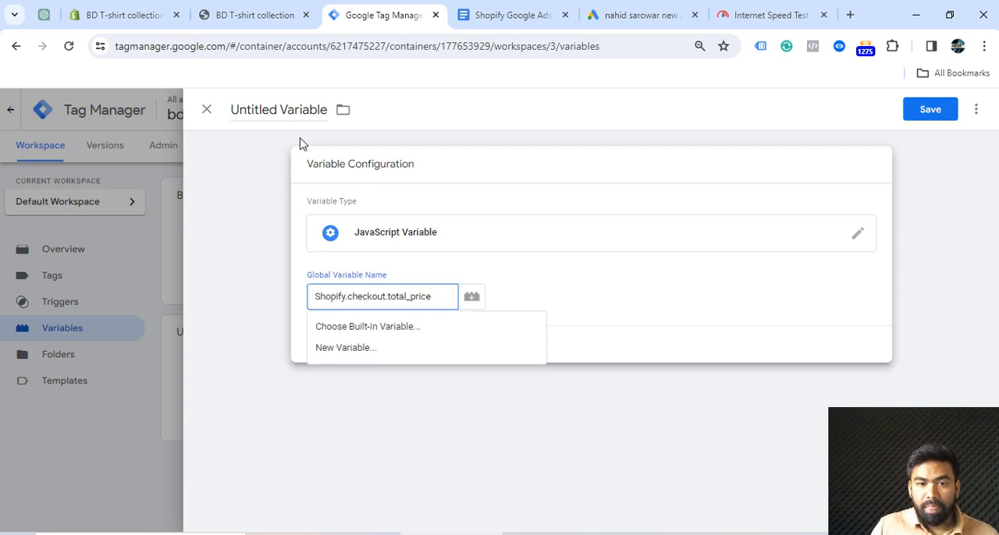
# Copy the variable name Purchase Value from the variable table in Google Docs
pyautogui.click(518, 18)
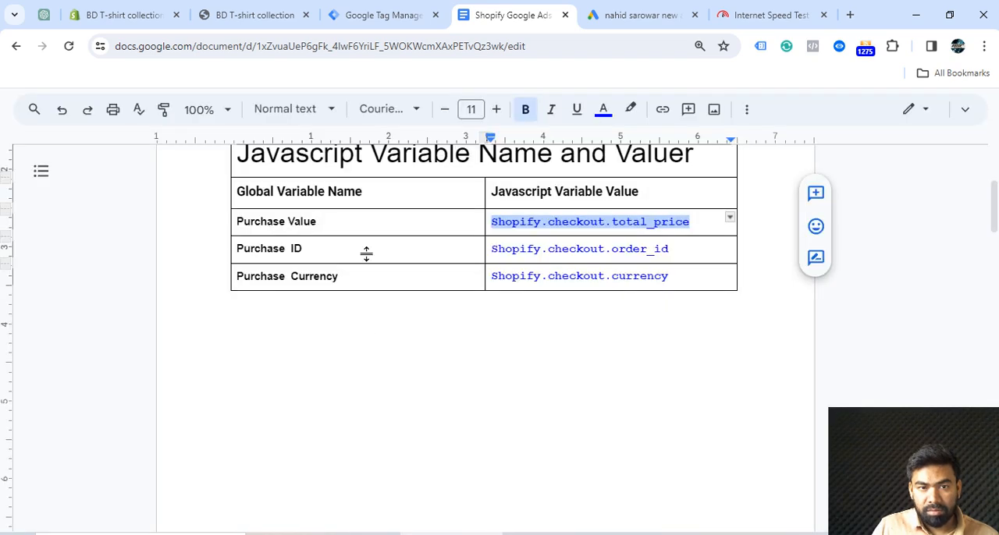
pyautogui.tripleClick(235, 221)
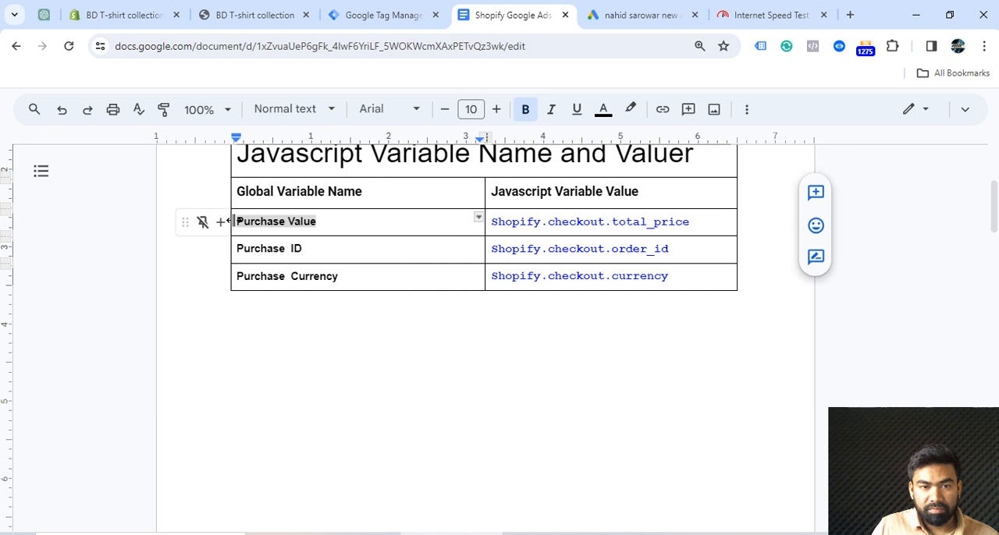
pyautogui.rightClick(234, 222)
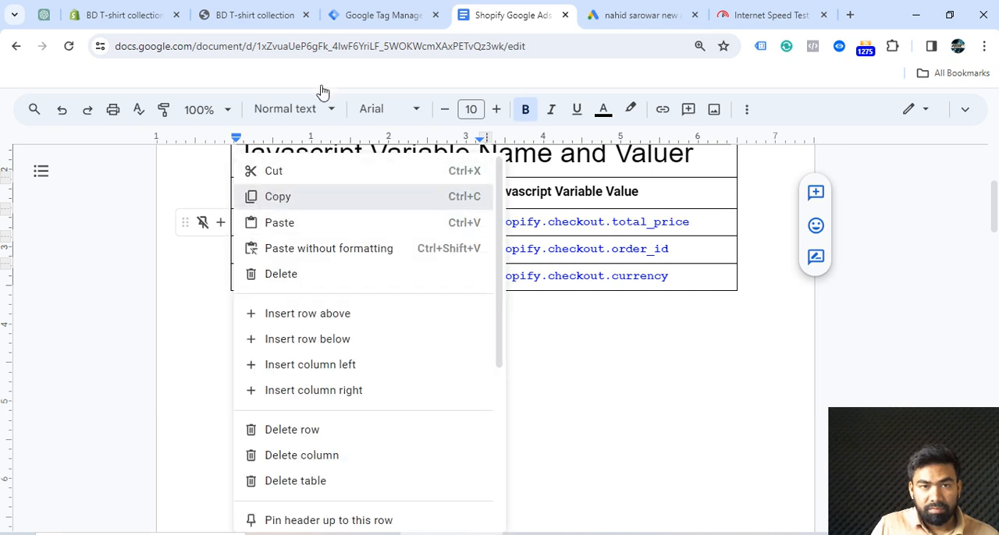
# Back in Google Tag Manager, rename the untitled total-price variable to Purchase Value and save it
pyautogui.click(357, 23)
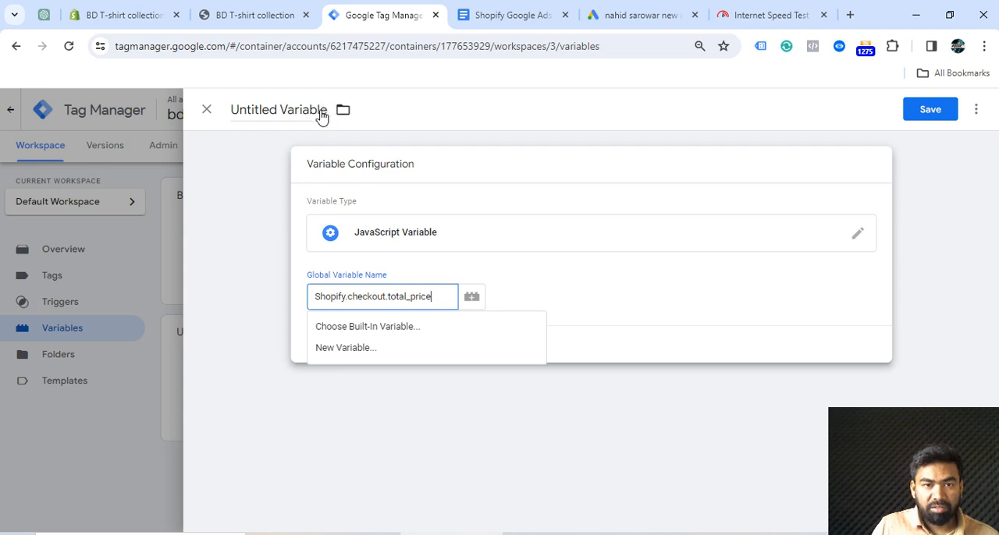
pyautogui.click(232, 110)
pyautogui.moveTo(233, 109); pyautogui.dragTo(322, 108)
pyautogui.press('BackSpace')
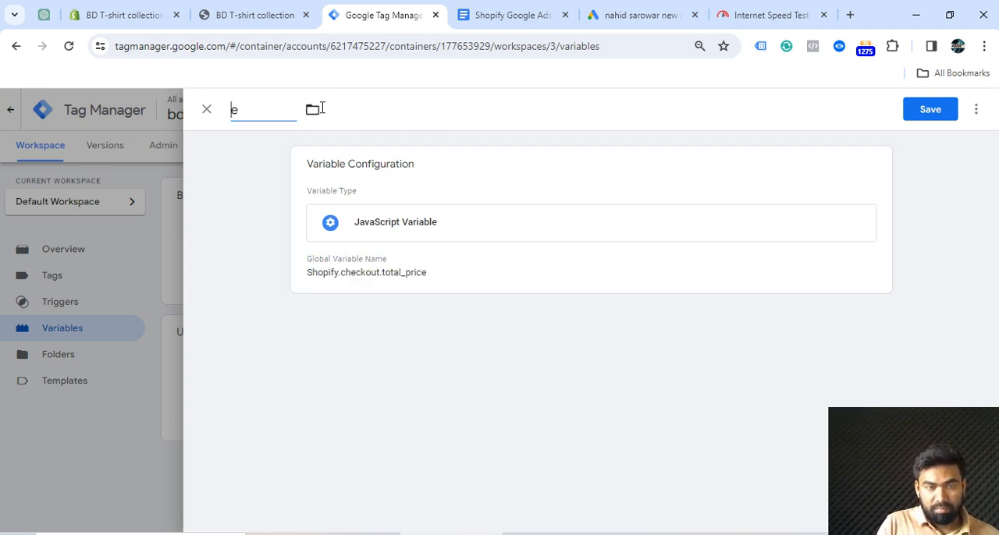
pyautogui.write('Purchase Value')
pyautogui.click(933, 116)
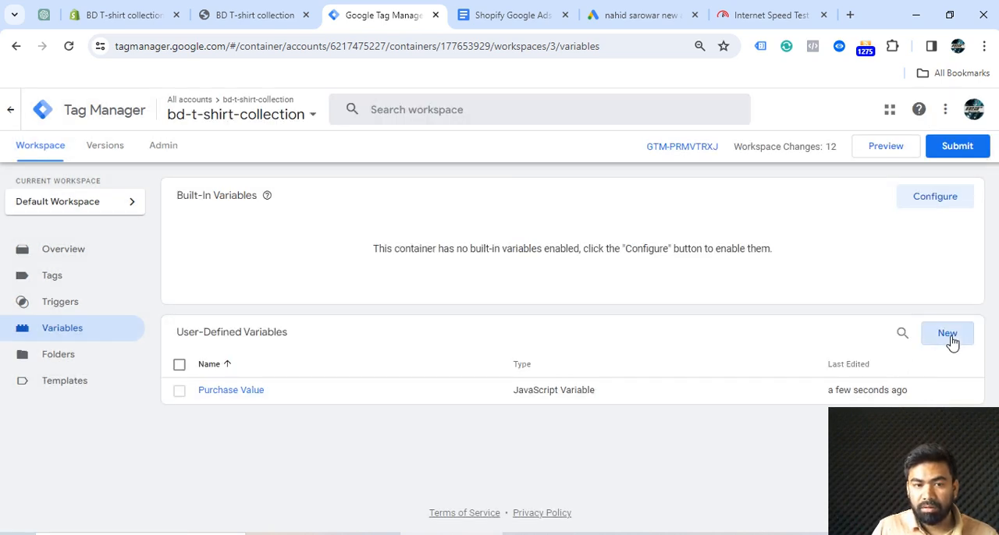
# Start another user-defined variable and set its type to JavaScript Variable
pyautogui.click(948, 334)
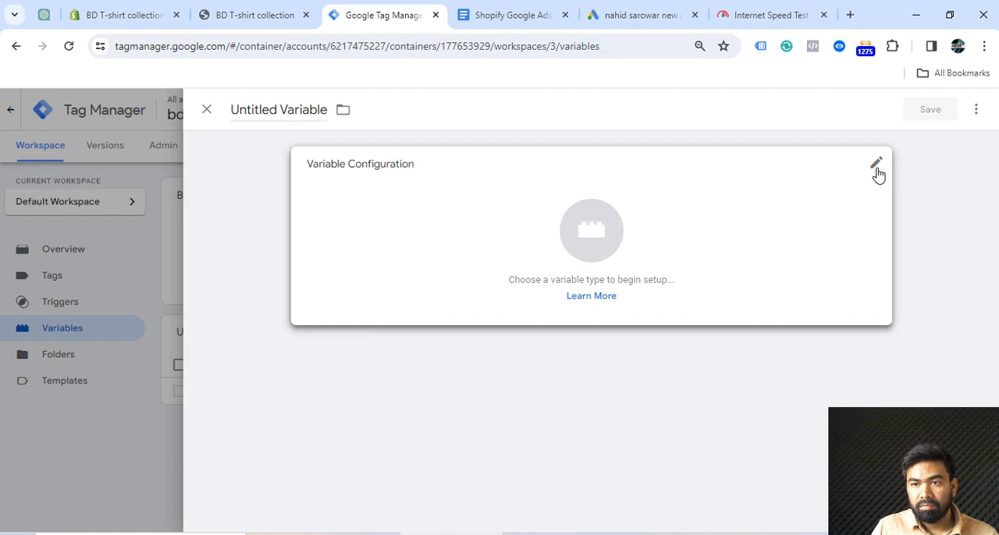
pyautogui.click(833, 207)
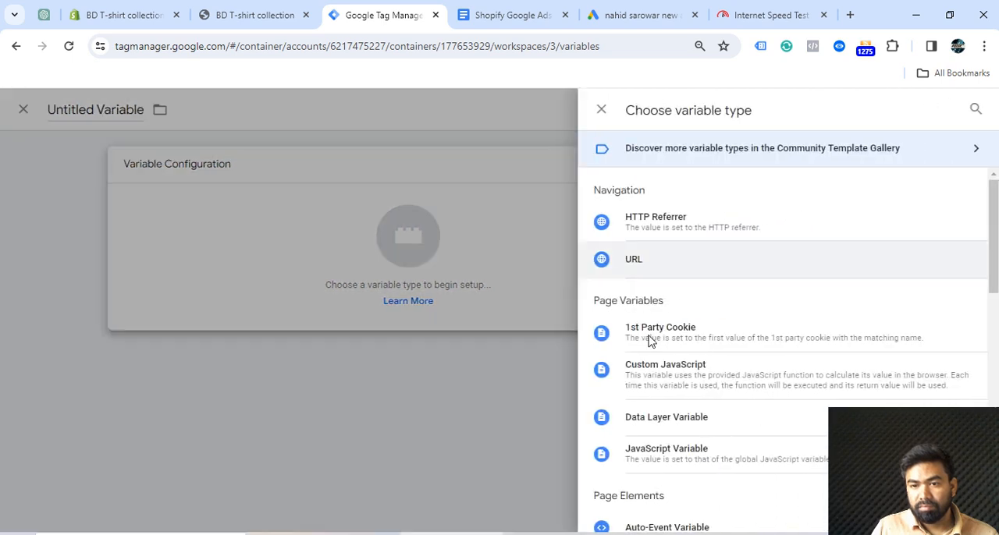
pyautogui.click(665, 460)
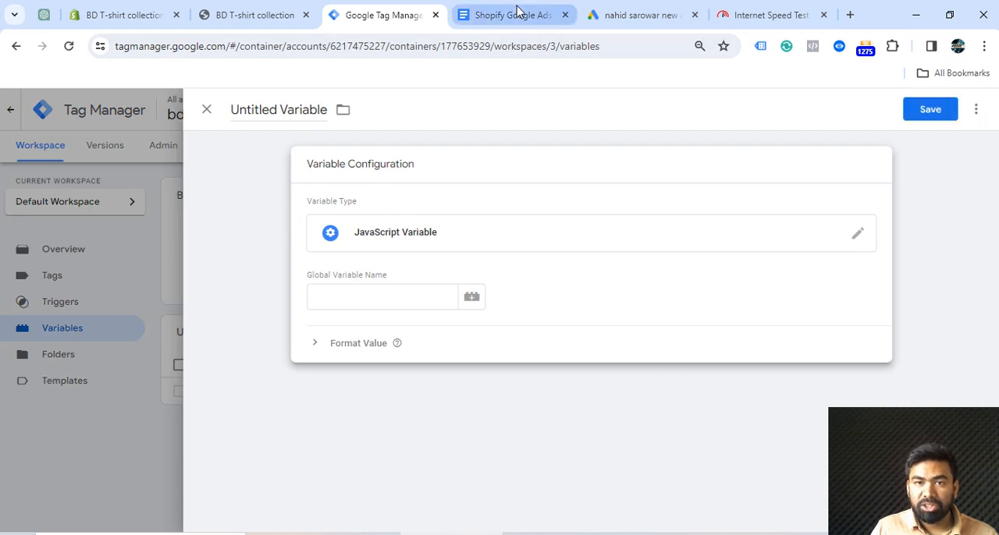
# Copy Shopify.checkout.order_id from the Google Docs table and enter it as the new variable's global variable name in Tag Manager
pyautogui.click(517, 16)
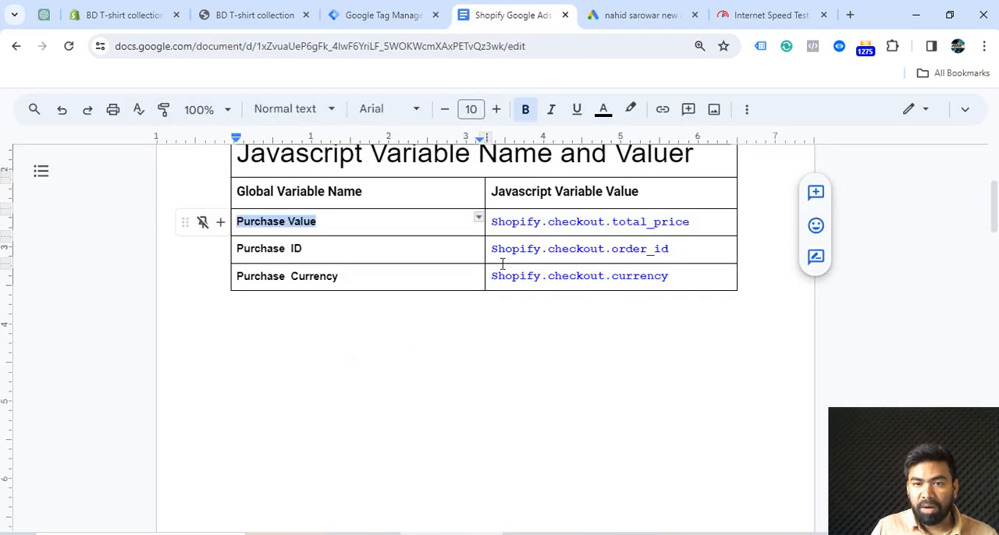
pyautogui.moveTo(675, 250); pyautogui.dragTo(489, 249)
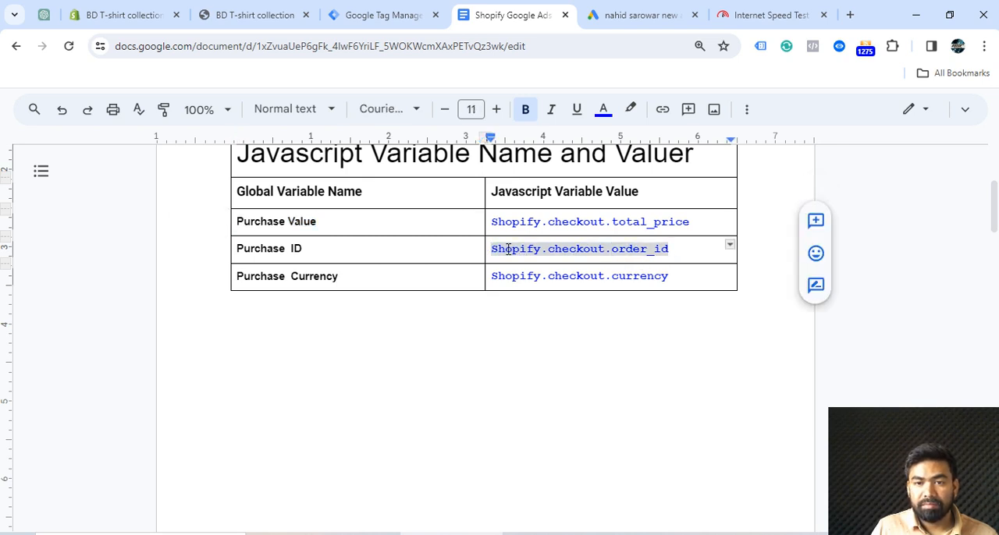
pyautogui.rightClick(508, 248)
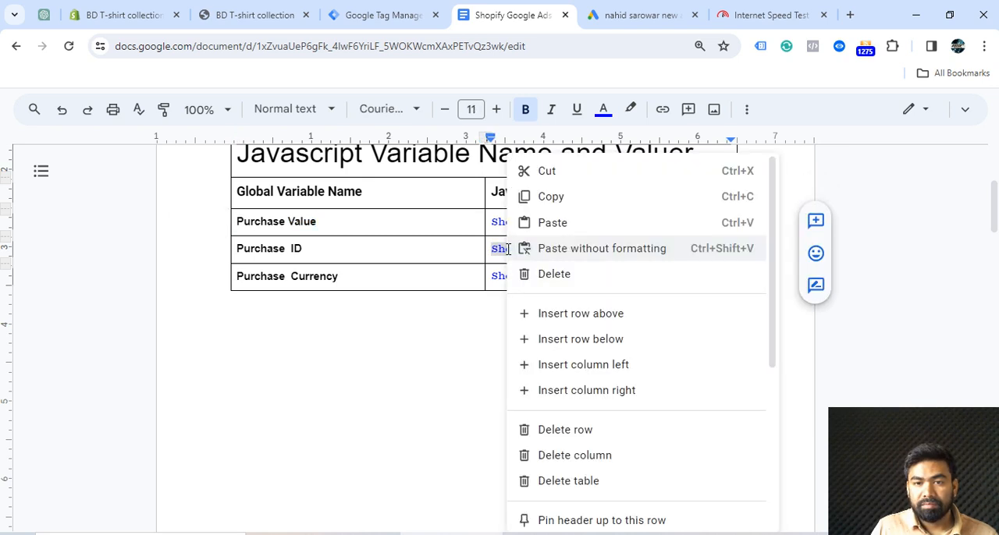
pyautogui.click(383, 16)
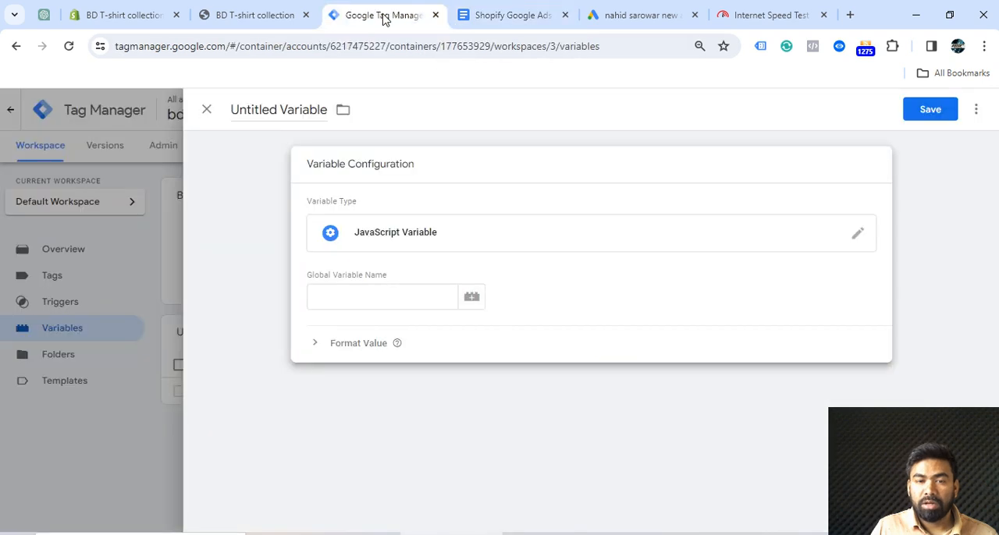
pyautogui.click(329, 298)
pyautogui.hotkey('ctrl', 'v')
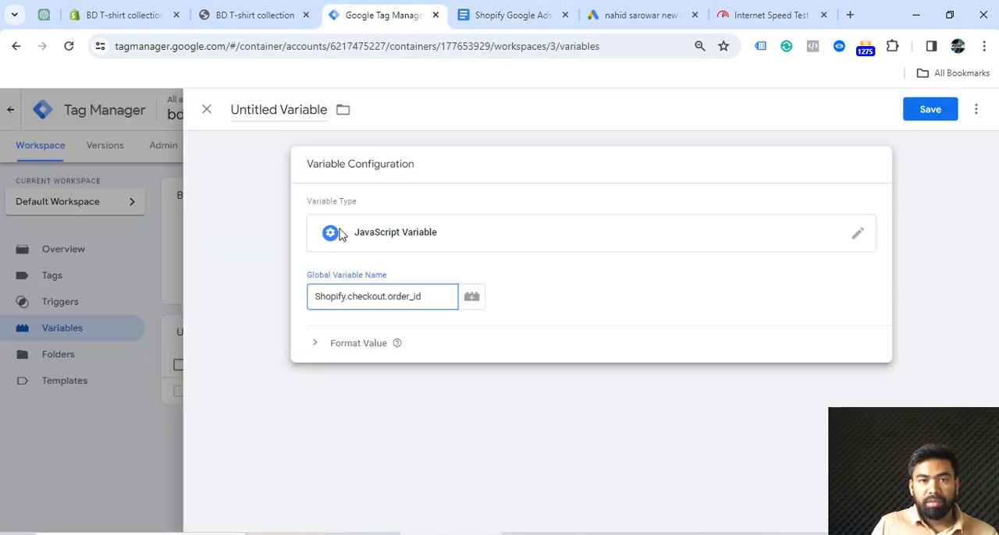
# Clear the order ID variable's default title and try to copy the name Purchase ID from the Google Docs table
pyautogui.moveTo(322, 110); pyautogui.dragTo(233, 110)
pyautogui.press('BackSpace')
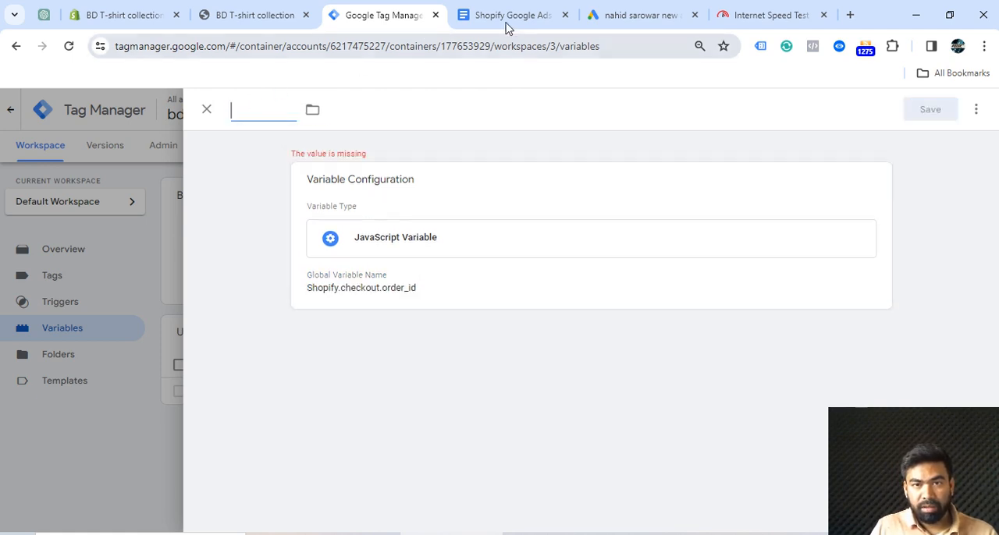
pyautogui.click(510, 18)
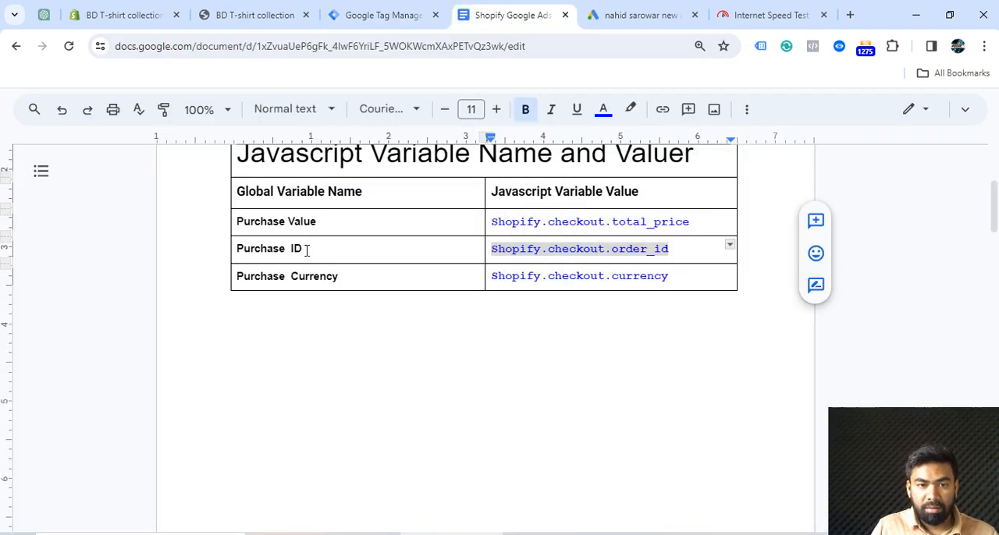
pyautogui.tripleClick(238, 248)
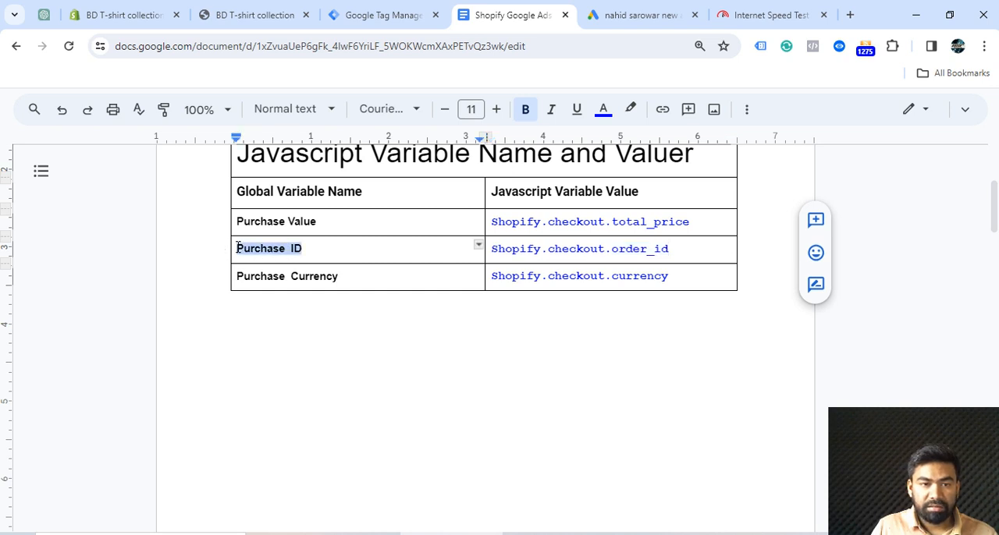
pyautogui.rightClick(238, 248)
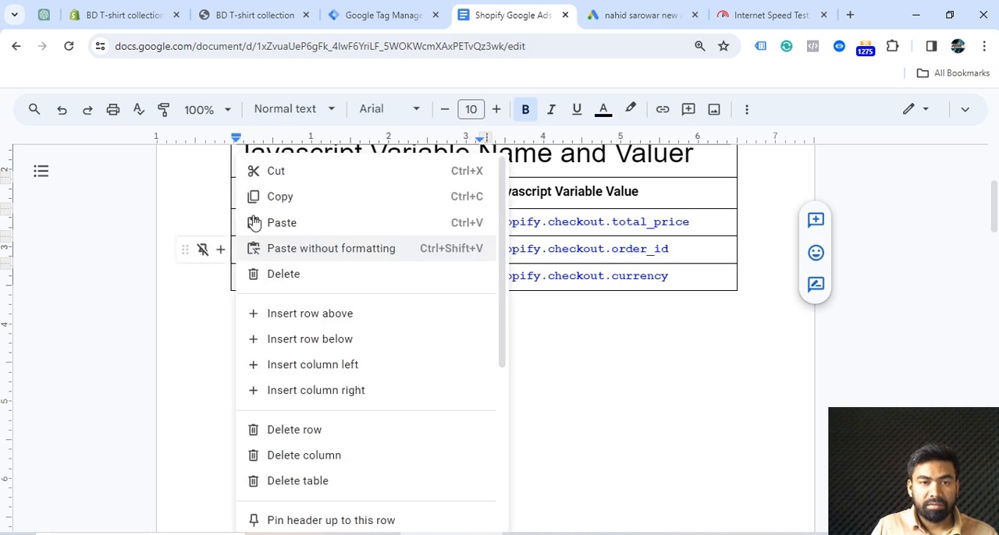
# In Tag Manager, paste Shopify.checkout.order_id as the variable's title and save the variable
pyautogui.click(380, 13)
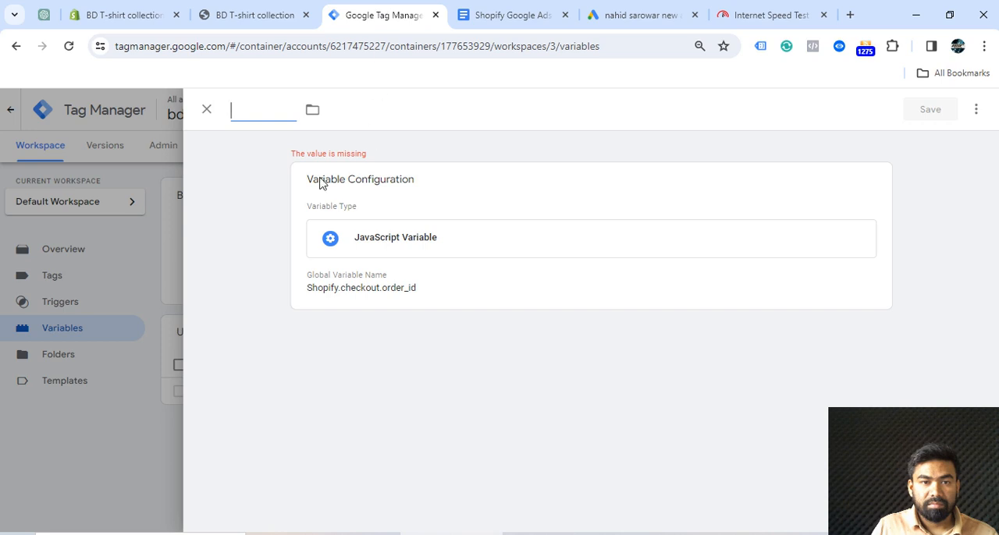
pyautogui.hotkey('ctrl', 'v')
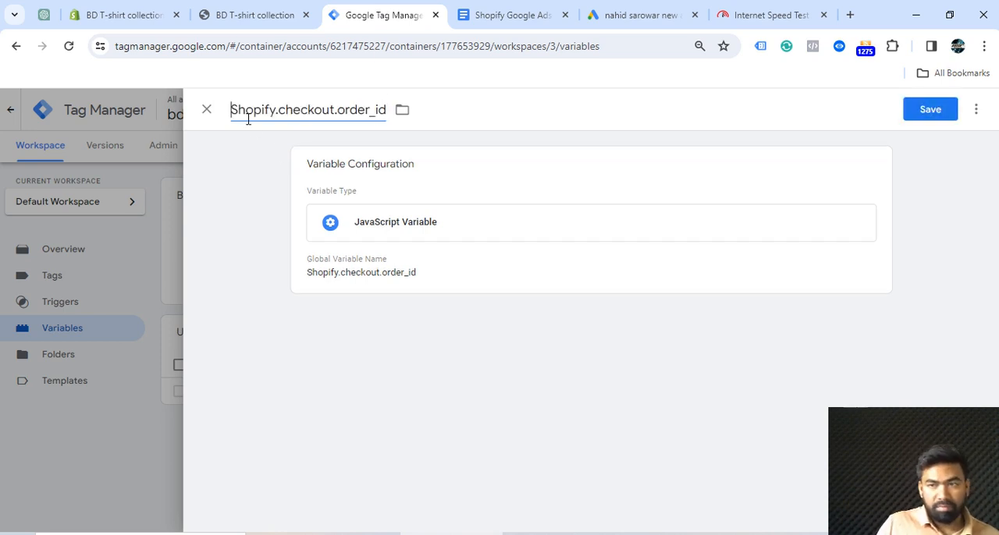
pyautogui.click(931, 110)
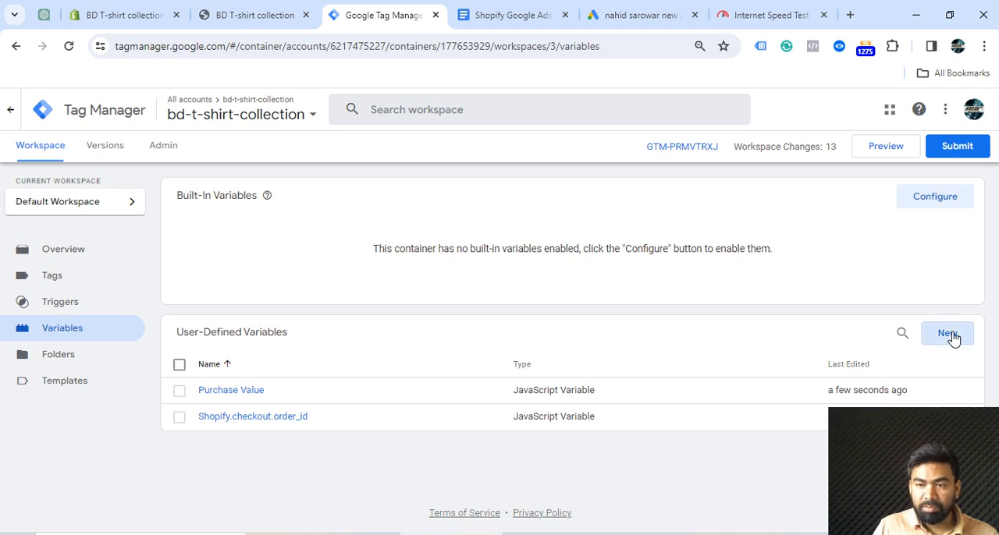
# Start another JavaScript Variable and set its global variable name to Shopify.checkout.currency, copied from the Google Docs table
pyautogui.click(947, 334)
pyautogui.hotkey('ctrl', 'Tab')
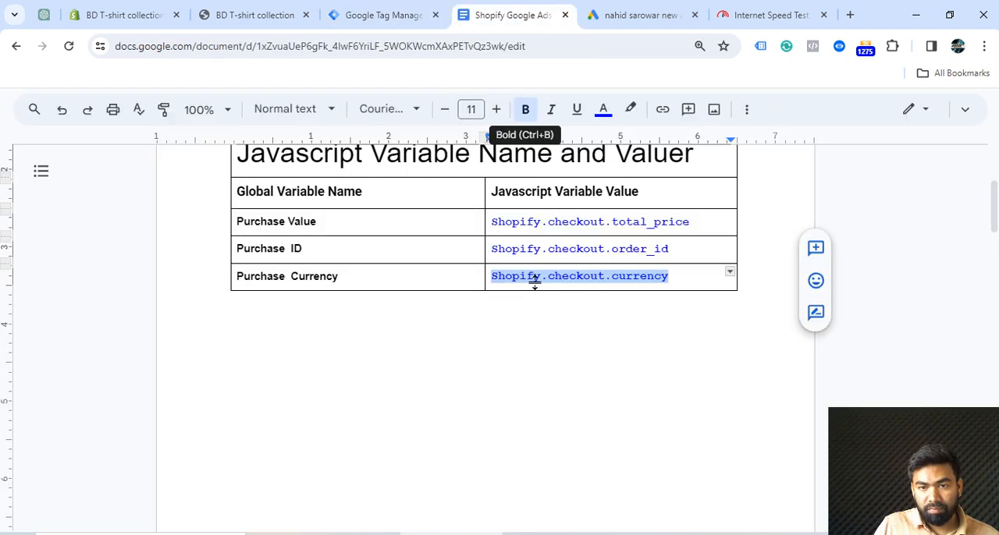
pyautogui.rightClick(535, 281)
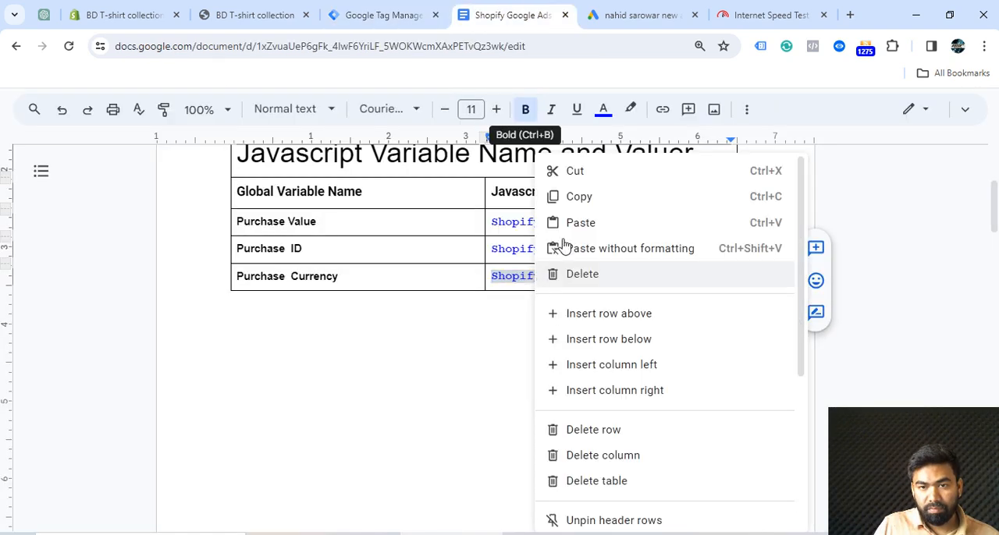
pyautogui.click(579, 196)
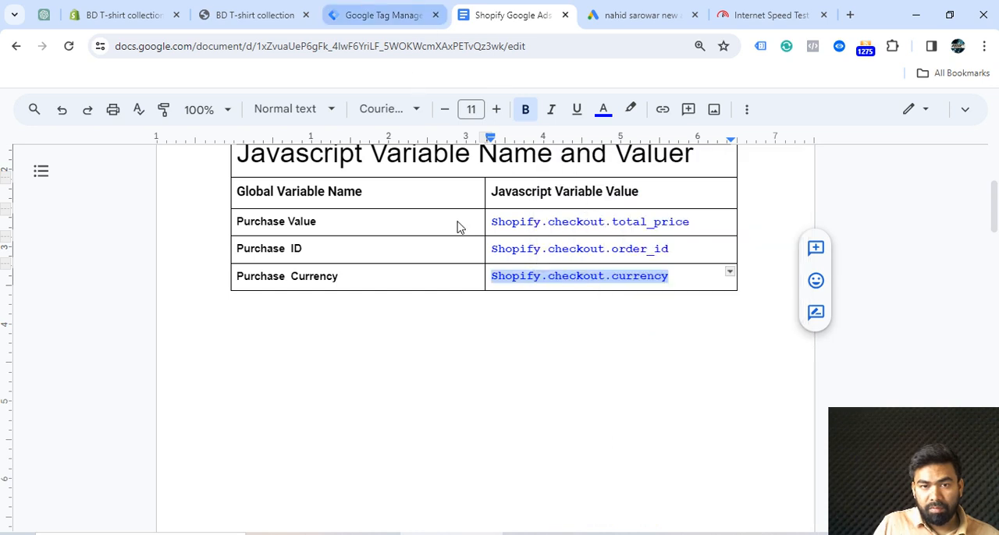
pyautogui.hotkey('ctrl', 'shift', 'Tab')
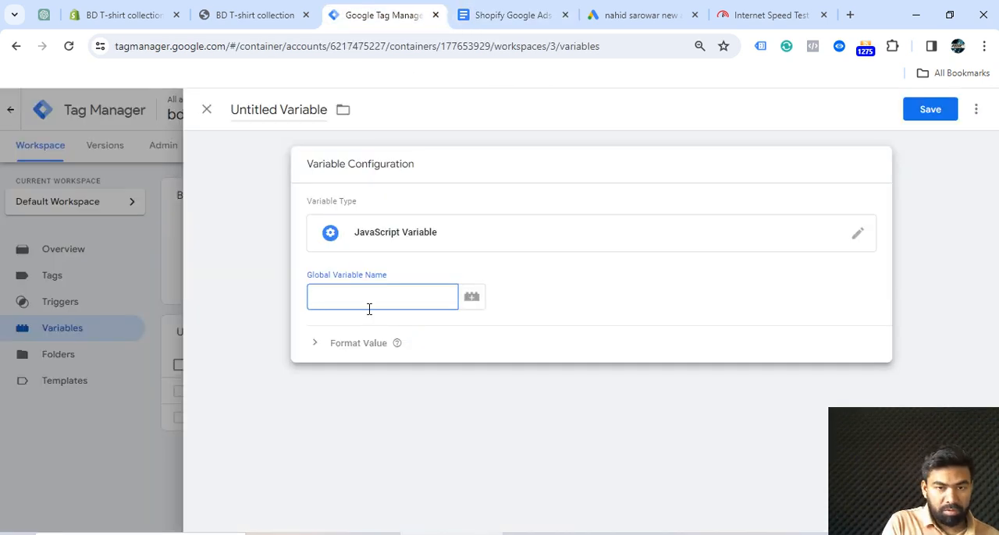
pyautogui.hotkey('ctrl', 'v')
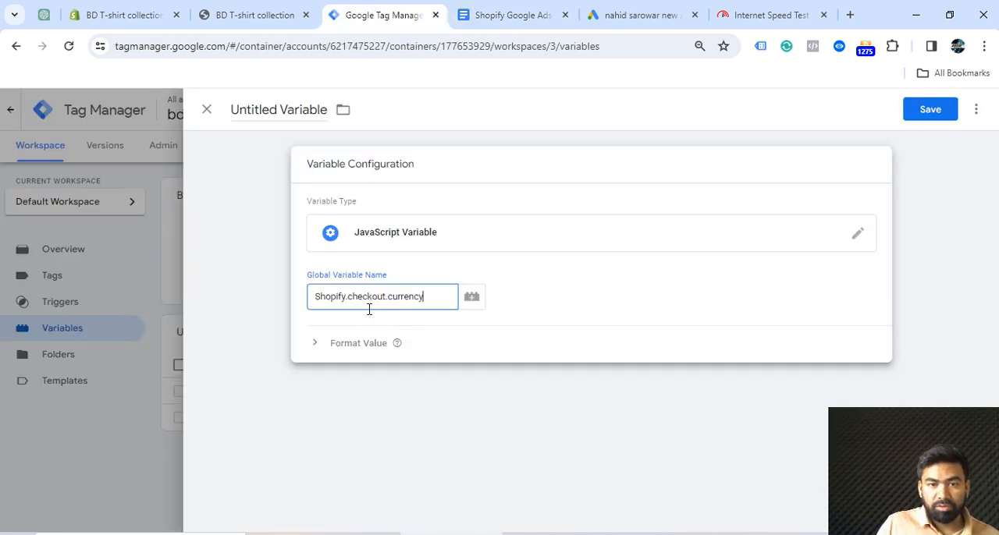
# Title the currency variable Purchase Currency, copying the name from the Google Docs table, and save it in Tag Manager
pyautogui.click(534, 21)
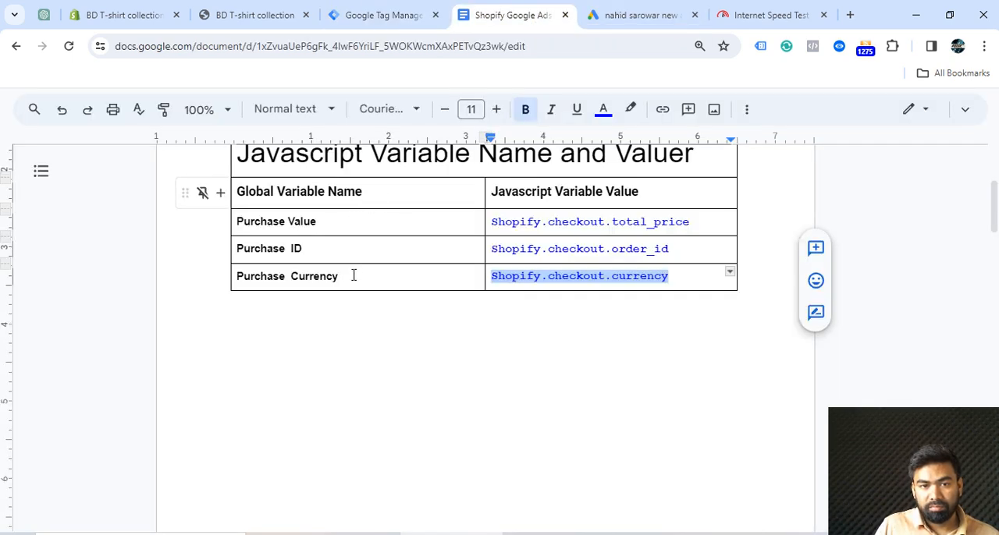
pyautogui.moveTo(340, 277); pyautogui.dragTo(238, 277)
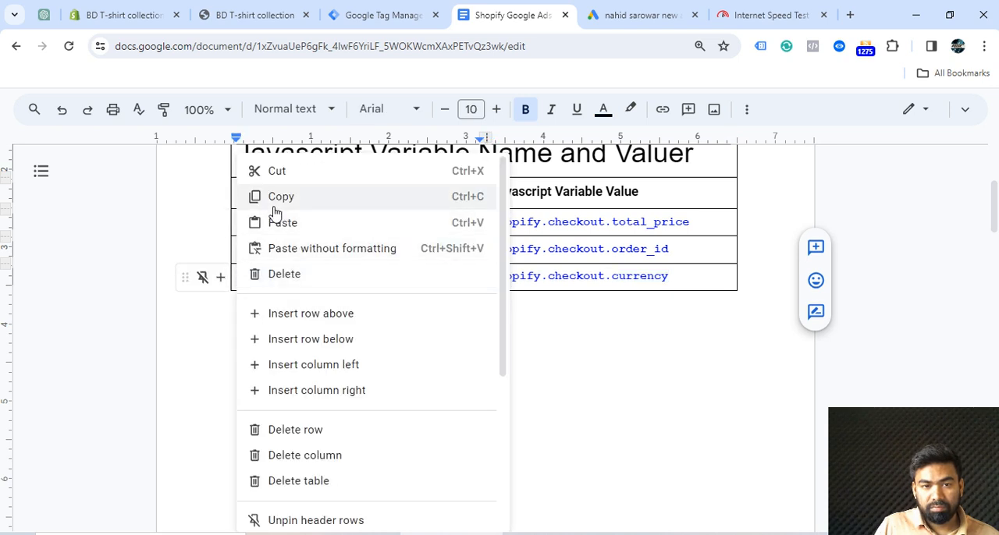
pyautogui.click(361, 19)
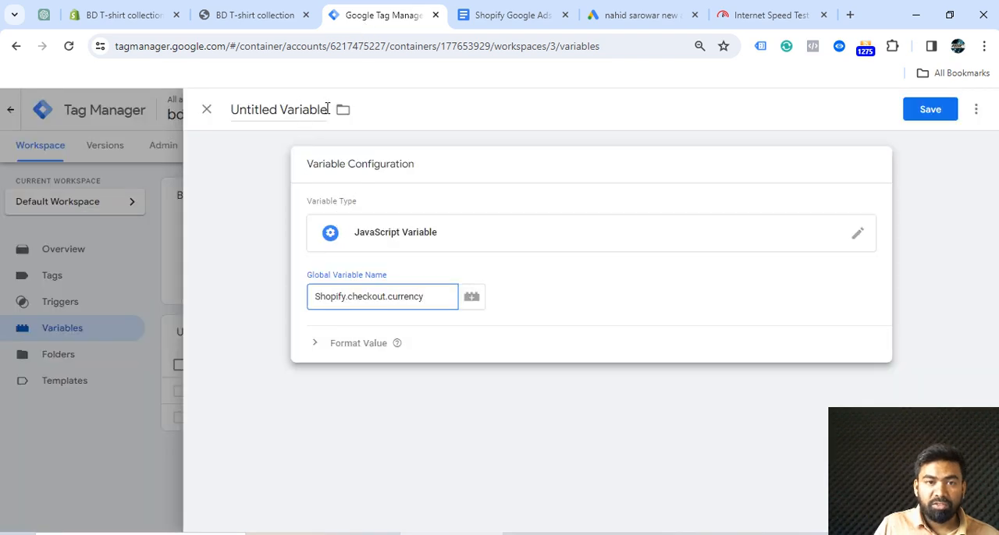
pyautogui.moveTo(327, 109); pyautogui.dragTo(236, 104)
pyautogui.press('BackSpace')
pyautogui.hotkey('ctrl', 'v')
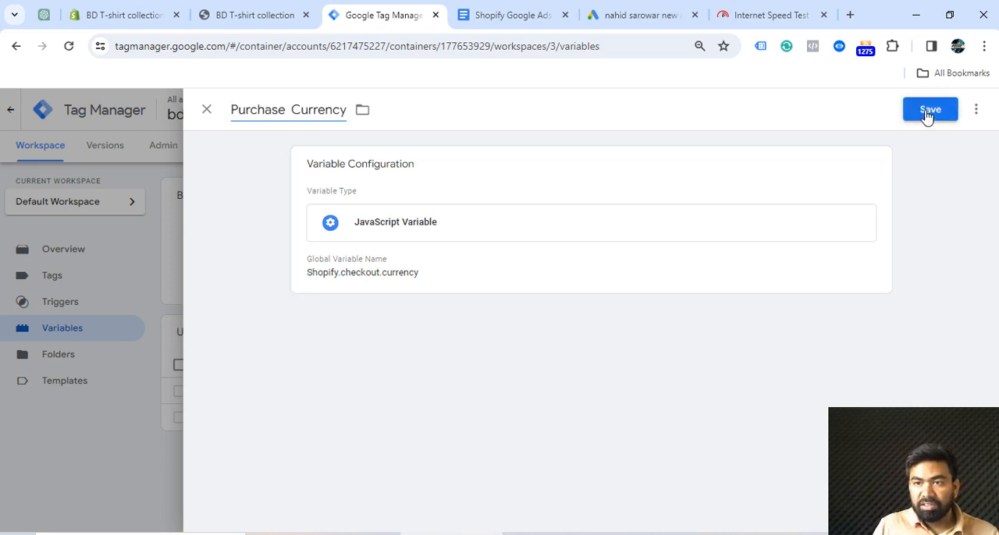
pyautogui.click(929, 110)
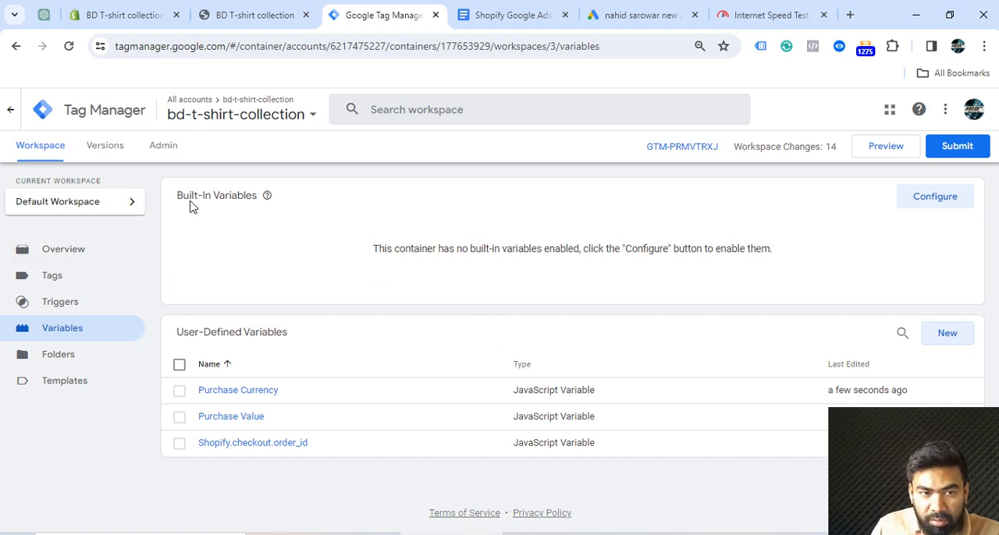
# Enable the Page URL, Page Hostname, Page Path and Referrer built-in variables for the container
pyautogui.click(932, 203)
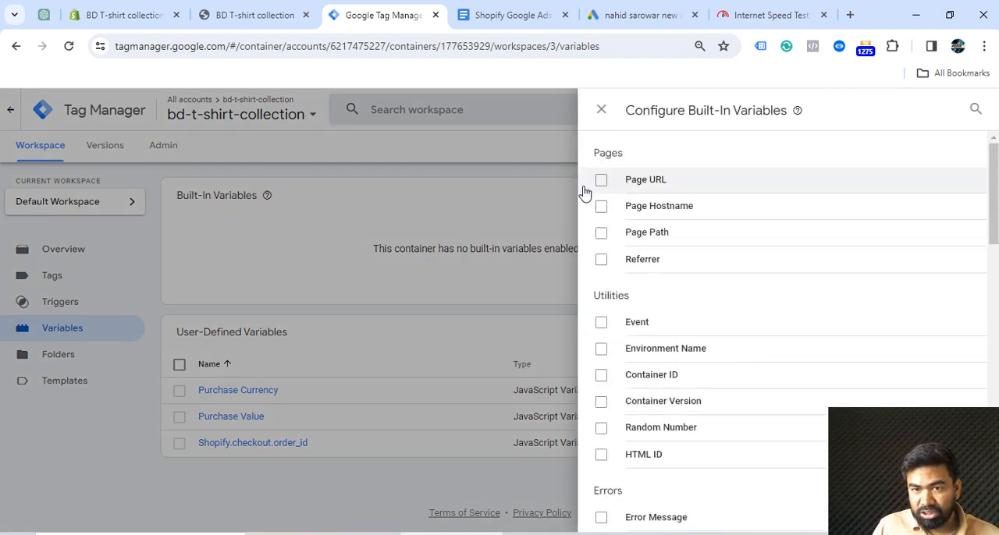
pyautogui.click(599, 181)
pyautogui.click(602, 209)
pyautogui.click(601, 233)
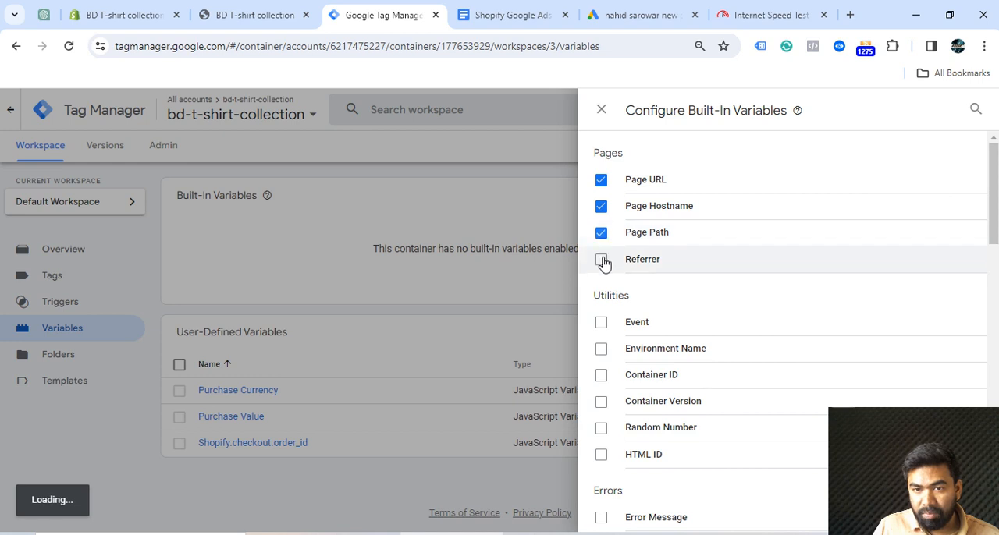
pyautogui.click(723, 258)
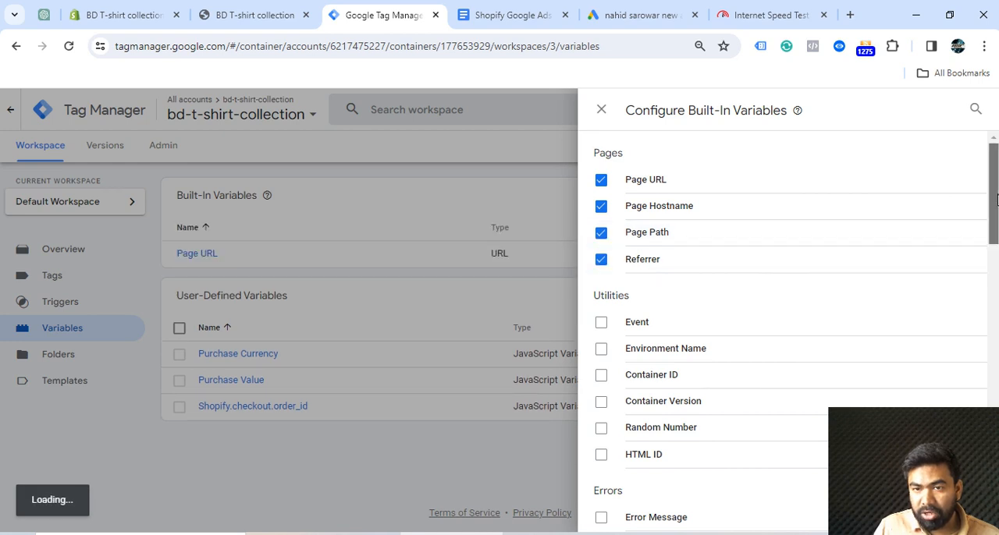
# Enable the Event built-in variable and all six Clicks variables, from Click Element through Click Text, and close the built-in variable configuration
pyautogui.moveTo(995, 193); pyautogui.dragTo(996, 218)
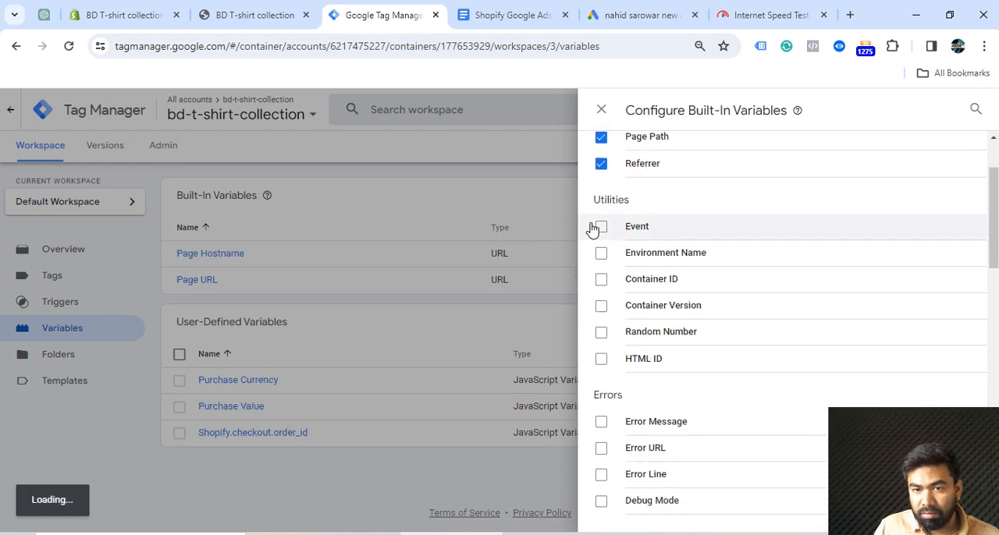
pyautogui.moveTo(996, 256)
pyautogui.mouseDown()
pyautogui.moveTo(996, 328)
pyautogui.moveTo(995, 265)
pyautogui.mouseUp()
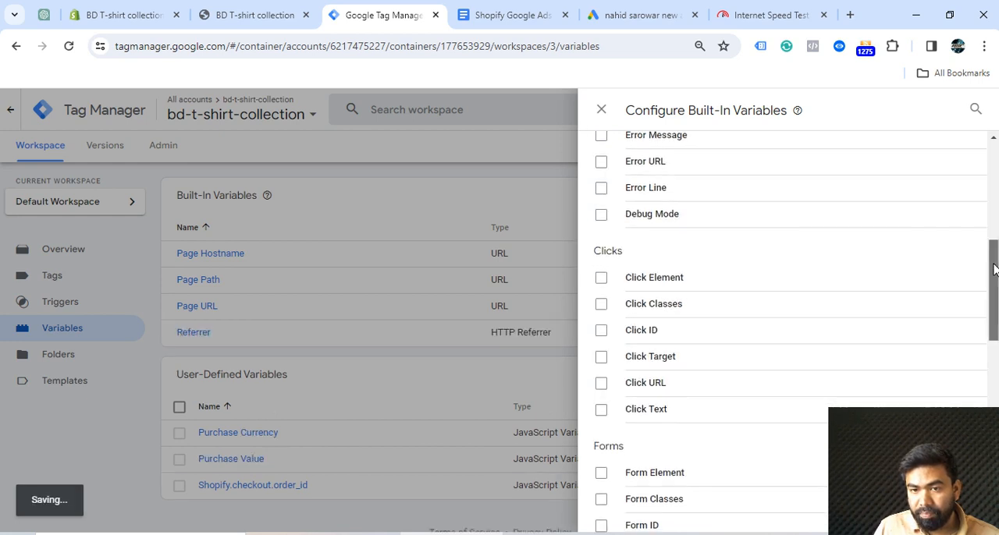
pyautogui.click(602, 281)
pyautogui.click(601, 306)
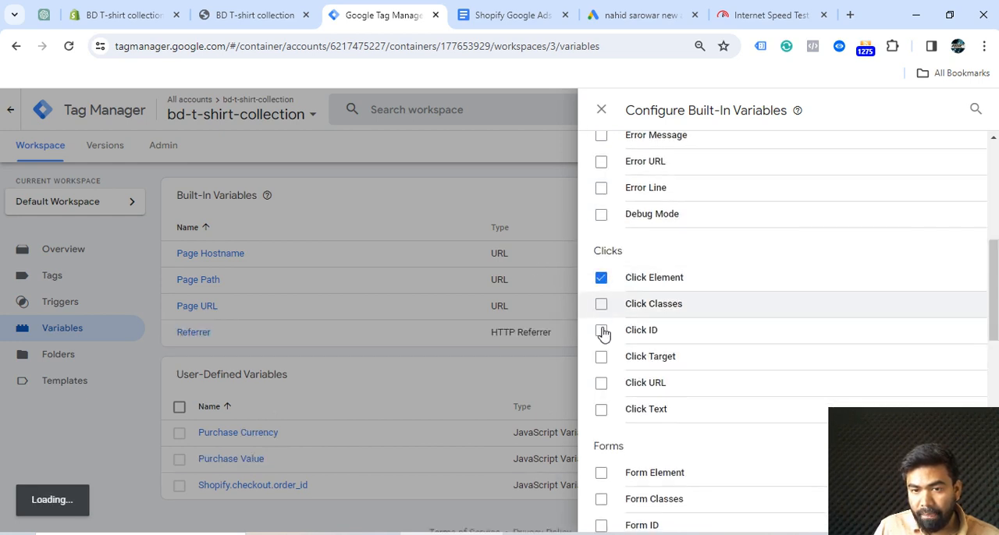
pyautogui.click(601, 331)
pyautogui.click(602, 358)
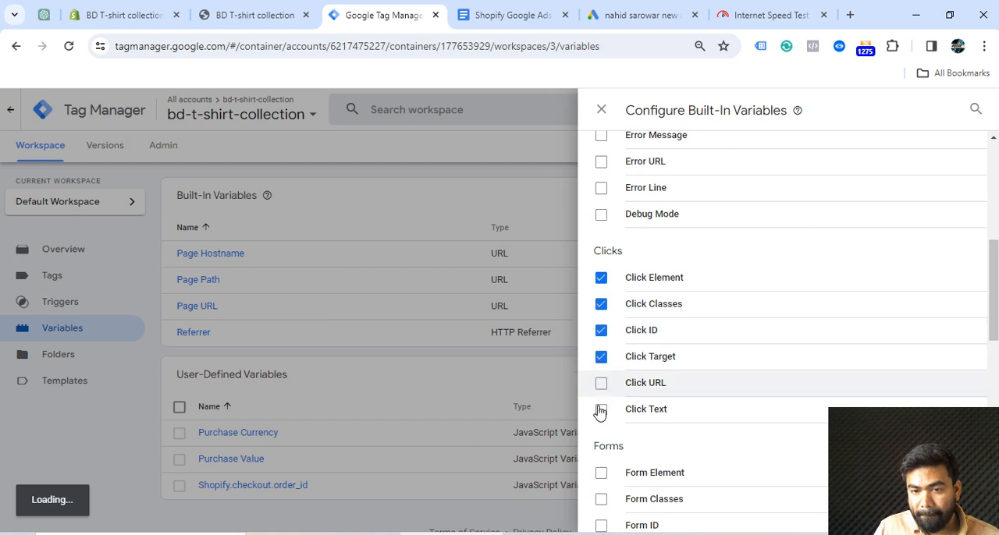
pyautogui.click(601, 383)
pyautogui.click(600, 411)
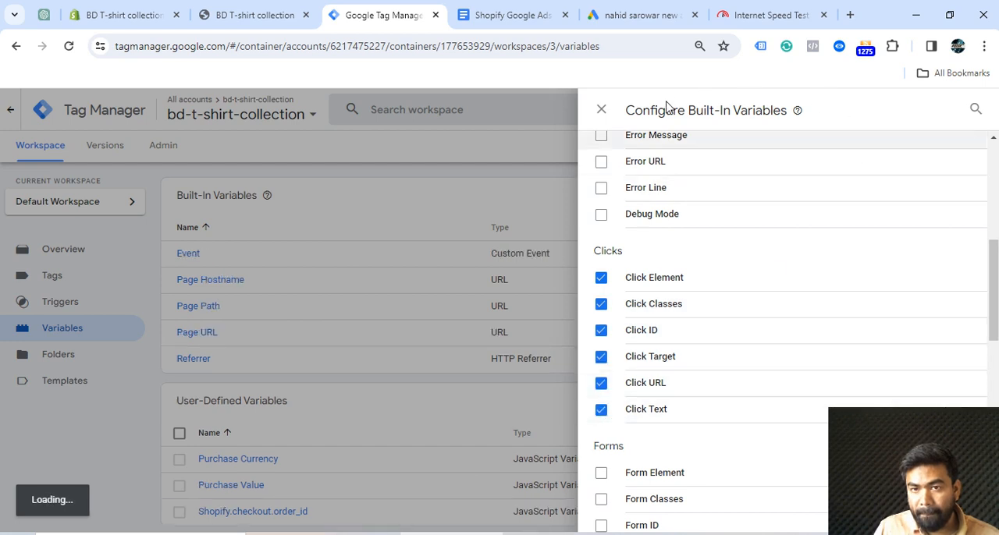
pyautogui.click(601, 113)
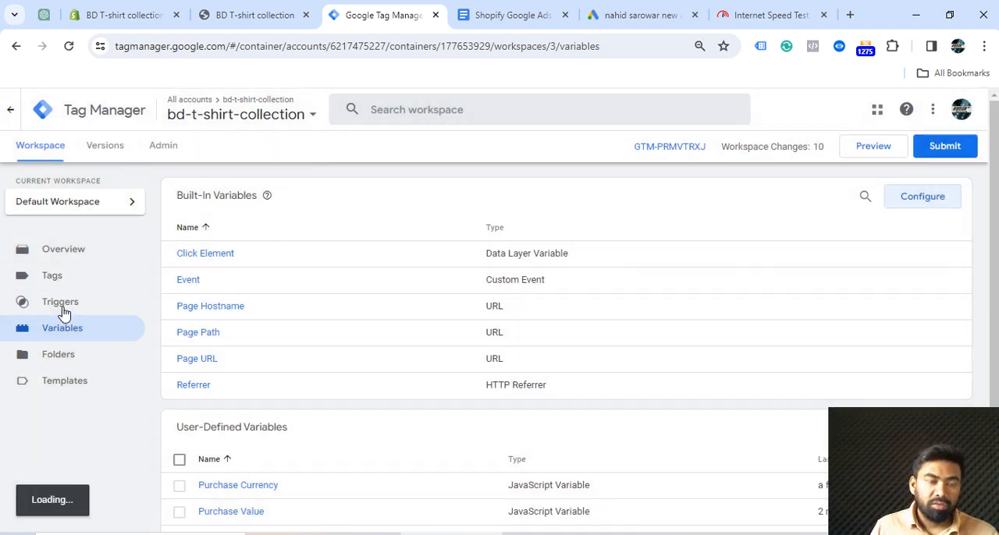
# Create a new tag in the container and choose Google Tag from the Google Ads tag types
pyautogui.click(52, 282)
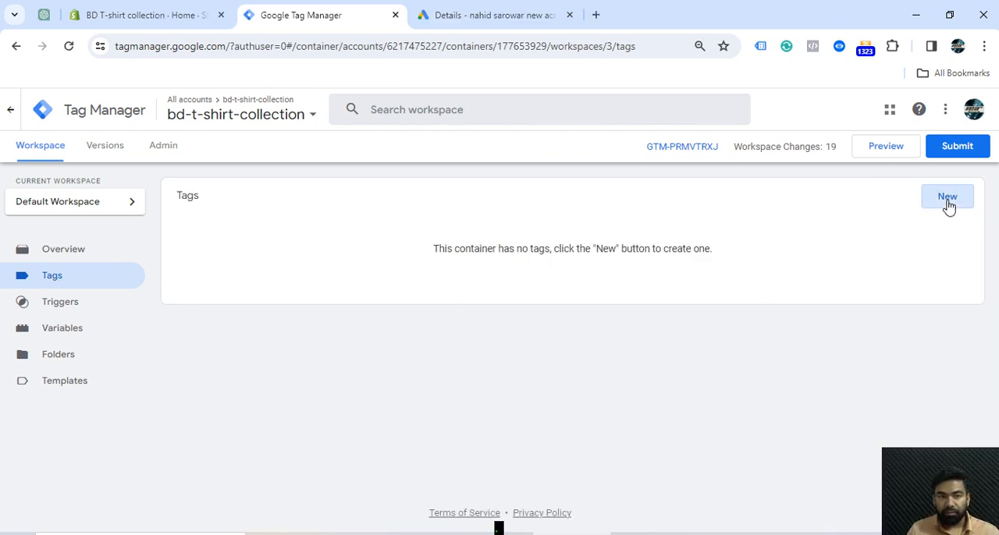
pyautogui.click(947, 198)
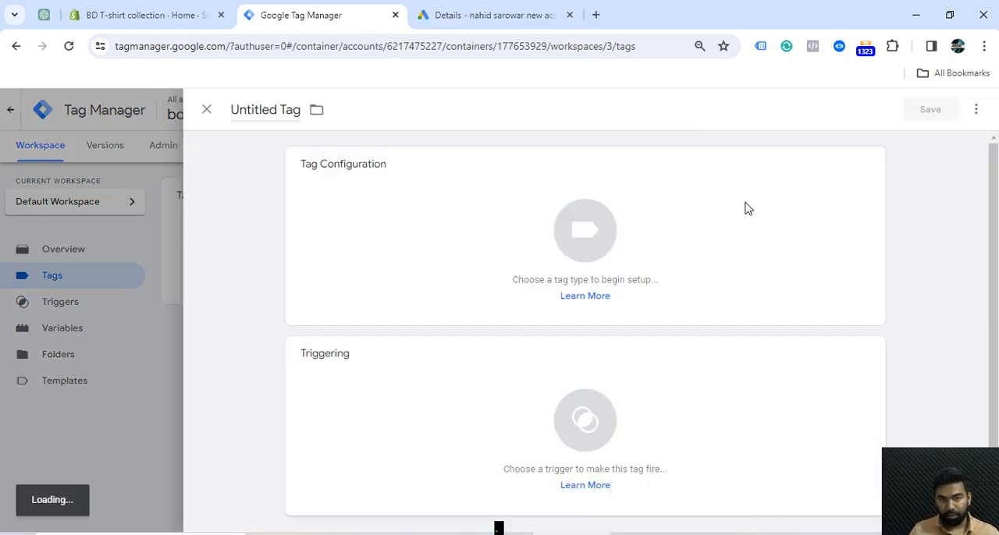
pyautogui.click(869, 166)
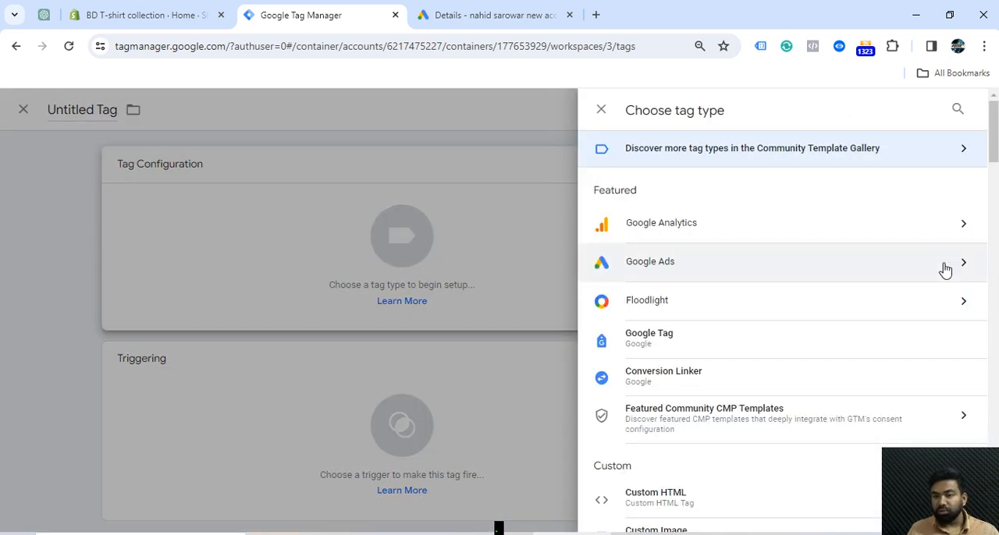
pyautogui.click(942, 270)
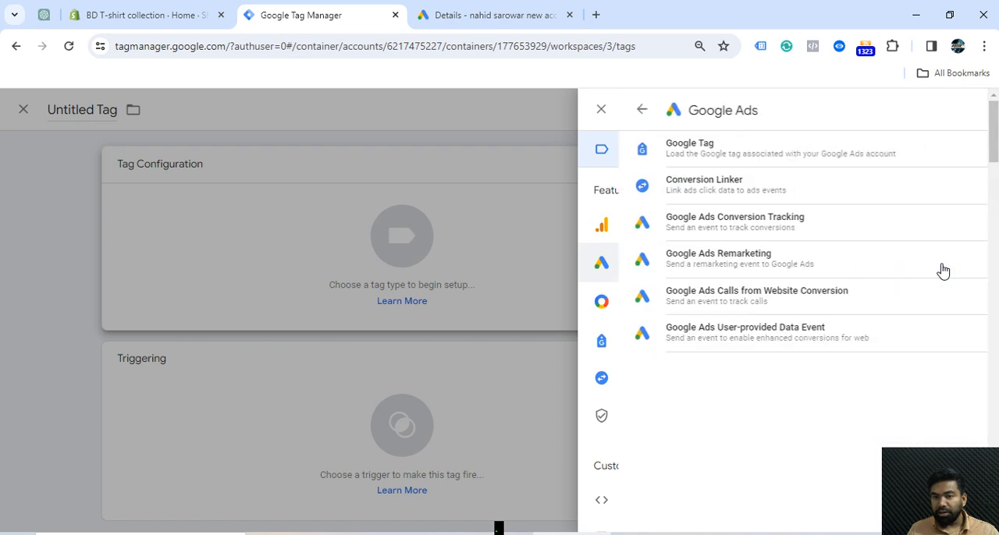
pyautogui.click(651, 156)
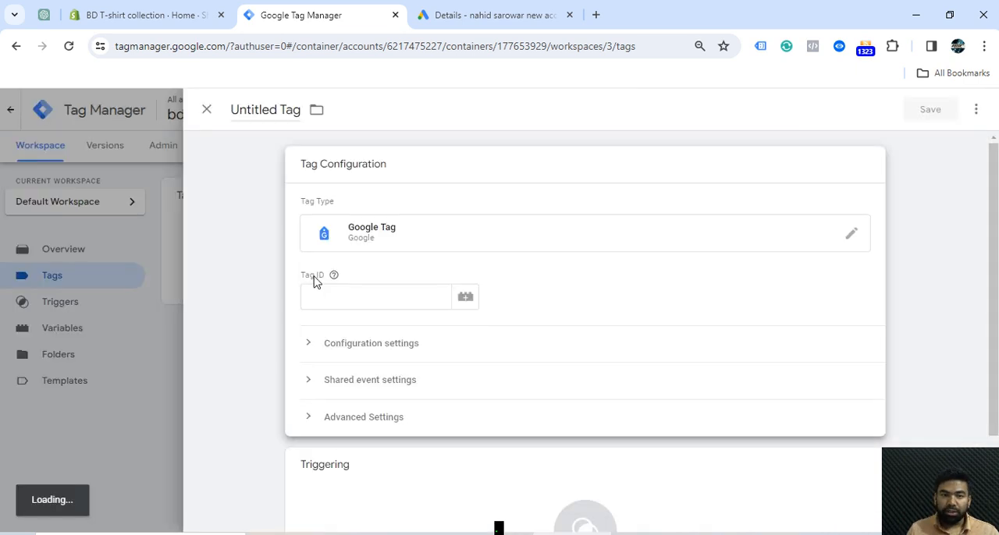
# Copy the website purchase conversion ID from Google Ads and paste it as the Google tag's Tag ID in Tag Manager
pyautogui.click(488, 18)
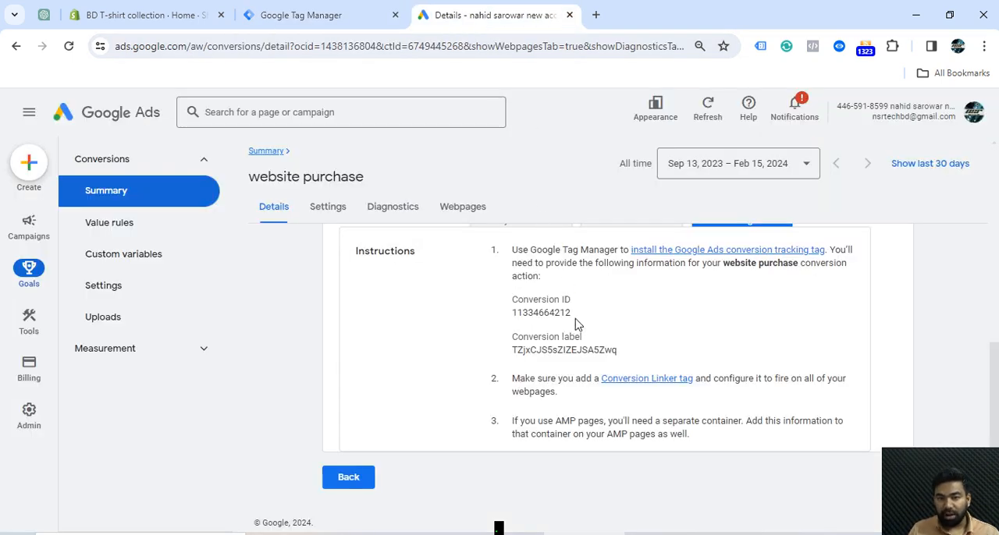
pyautogui.moveTo(576, 321); pyautogui.dragTo(511, 313)
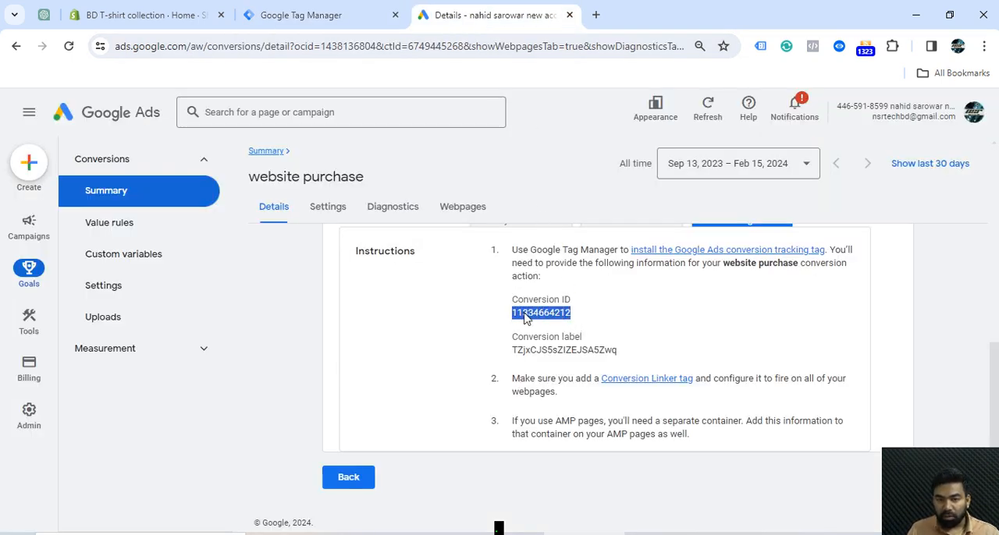
pyautogui.rightClick(525, 313)
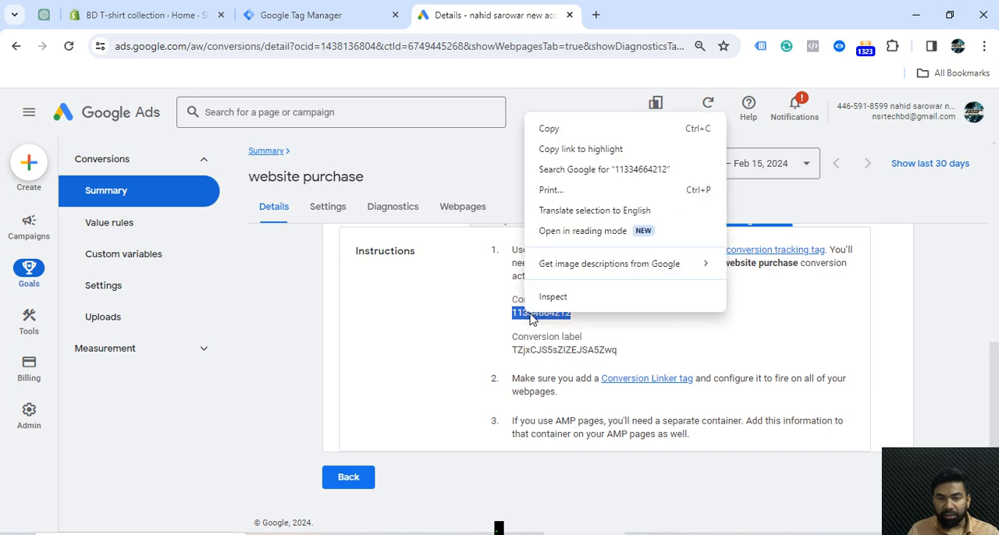
pyautogui.click(543, 127)
pyautogui.click(341, 16)
pyautogui.hotkey('ctrl', 'v')
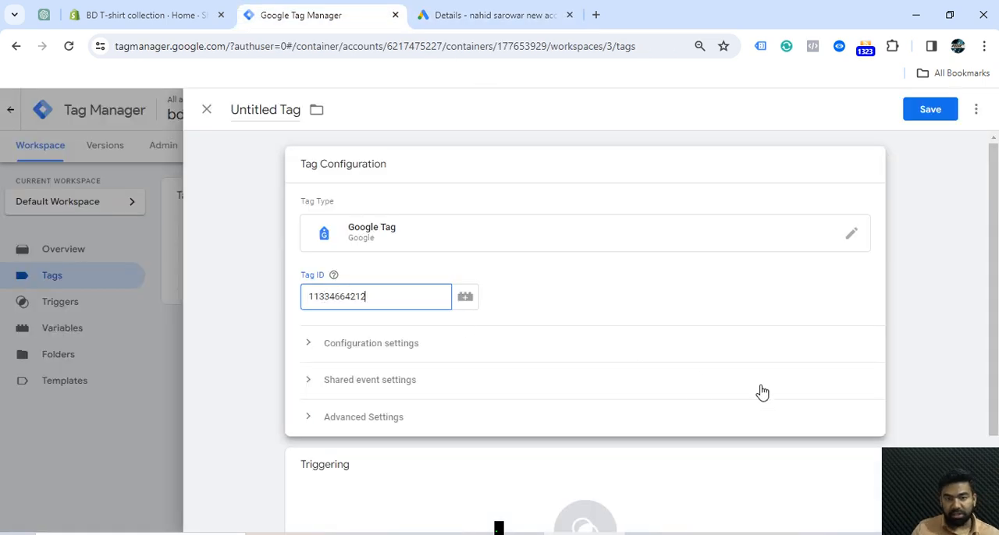
# Set the Google tag to fire on the All Pages trigger
pyautogui.scroll(-2, 811, 374)
pyautogui.click(869, 354)
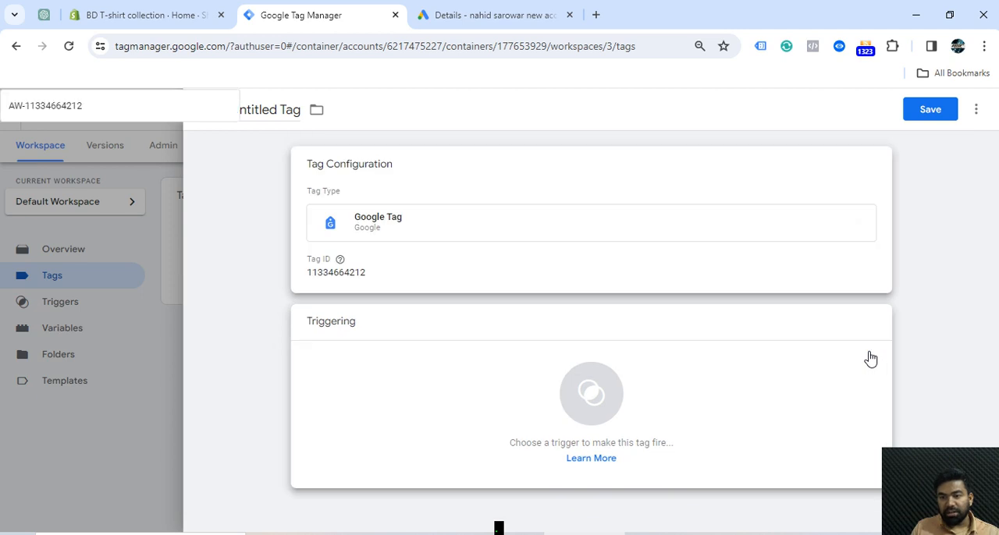
pyautogui.click(265, 174)
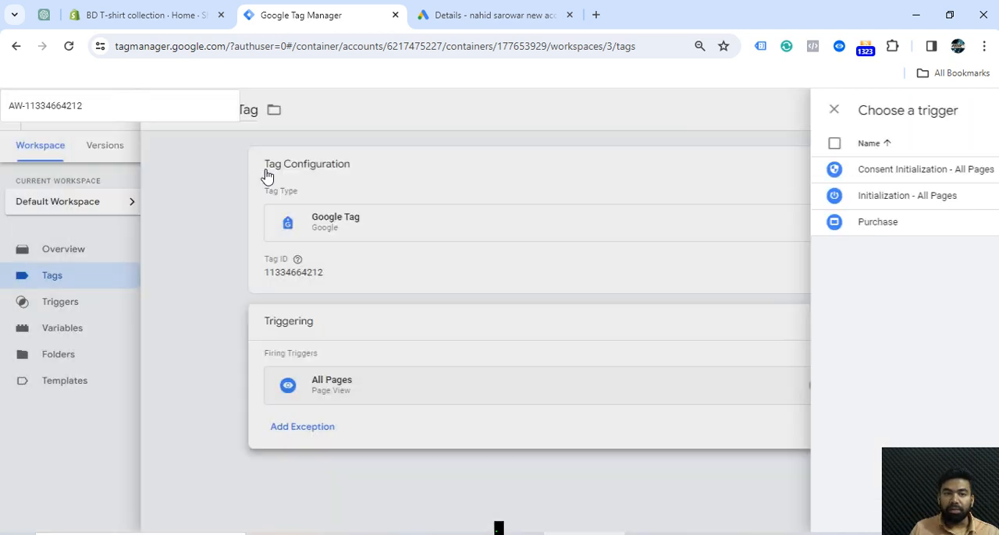
# Name the tag "google ads tag" and save it
pyautogui.click(301, 108)
pyautogui.press('BackSpace')
pyautogui.press('BackSpace')
pyautogui.press('BackSpace')
pyautogui.press('BackSpace')
pyautogui.press('BackSpace')
pyautogui.press('BackSpace')
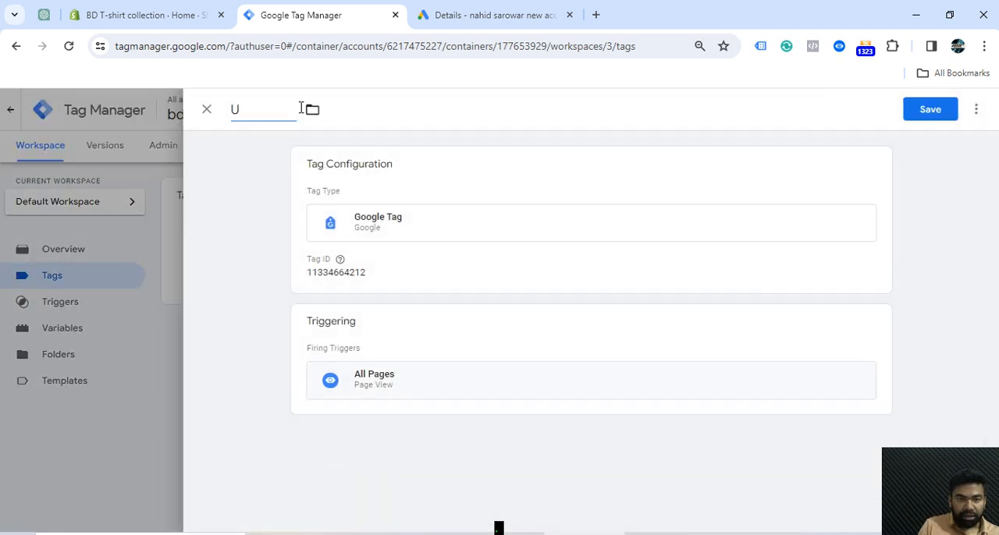
pyautogui.press('BackSpace')
pyautogui.write('googl')
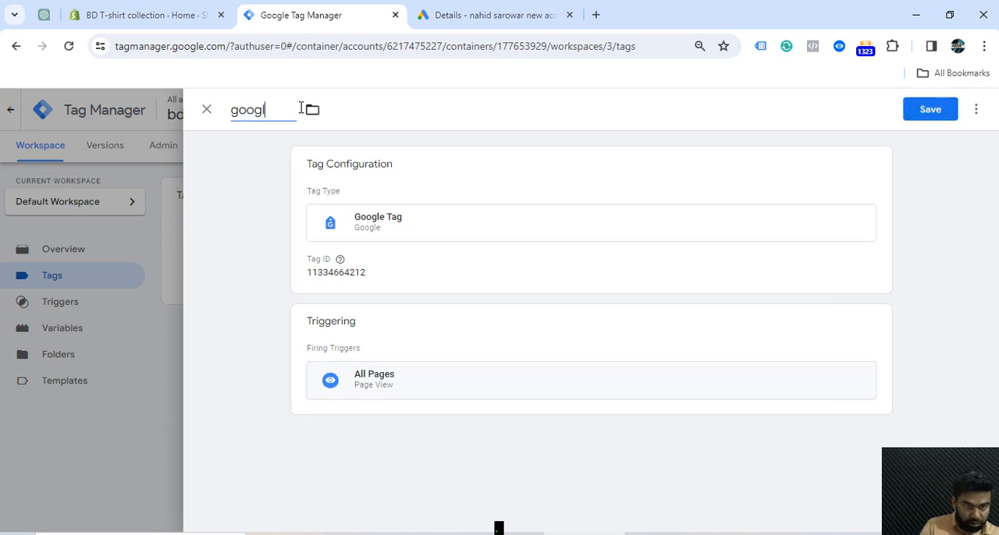
pyautogui.write('e ads tag')
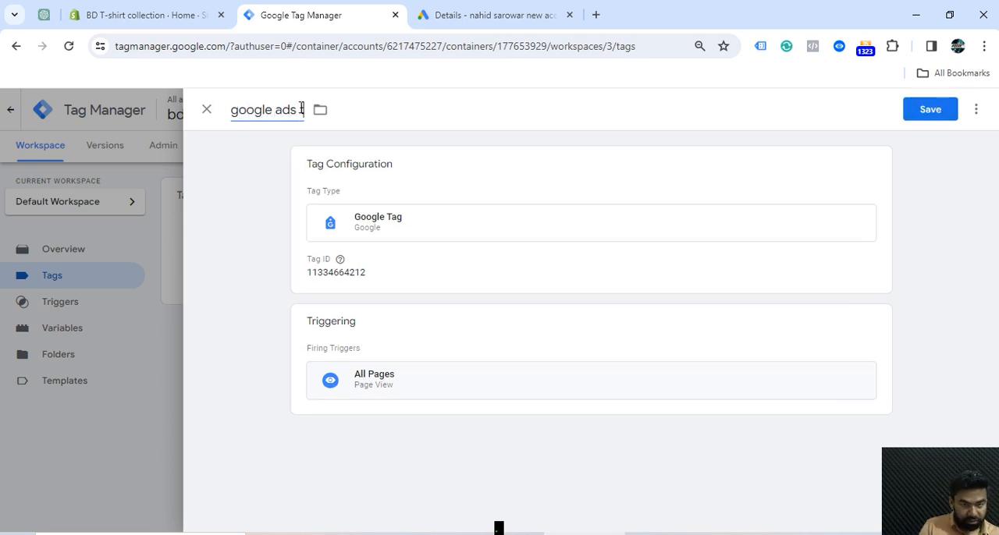
pyautogui.click(928, 111)
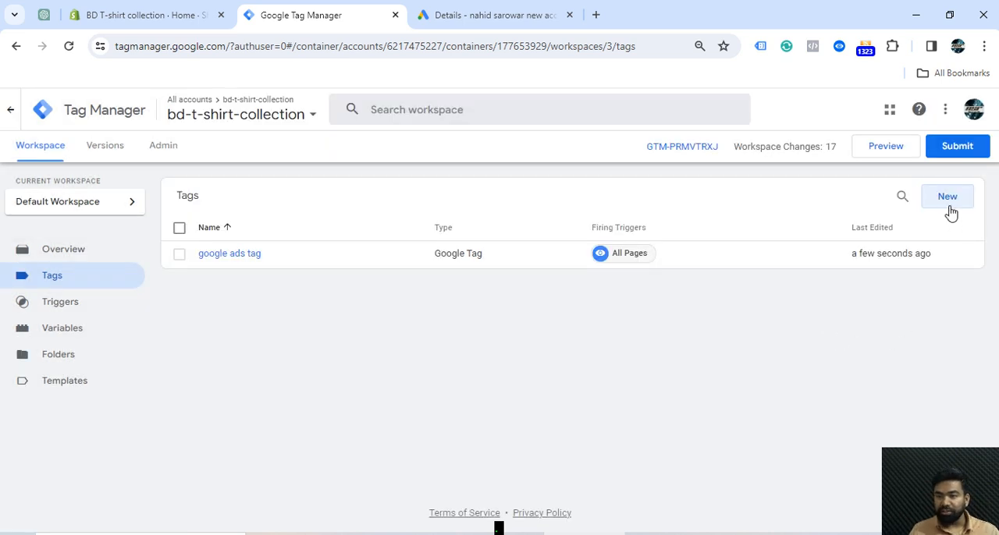
# Start a Google Ads Conversion Tracking tag and, from it, create and save the missing Conversion Linker tag firing on All Pages
pyautogui.click(947, 197)
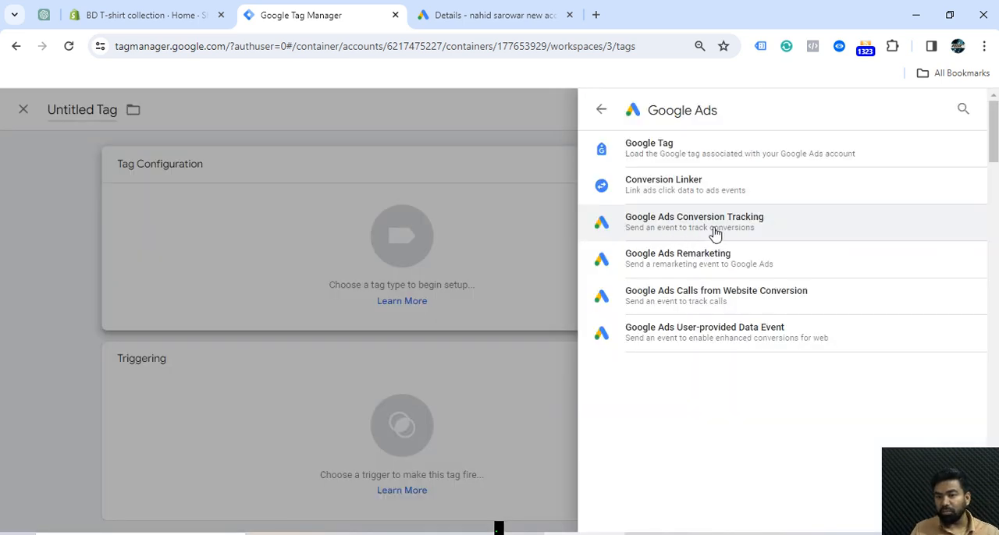
pyautogui.click(715, 234)
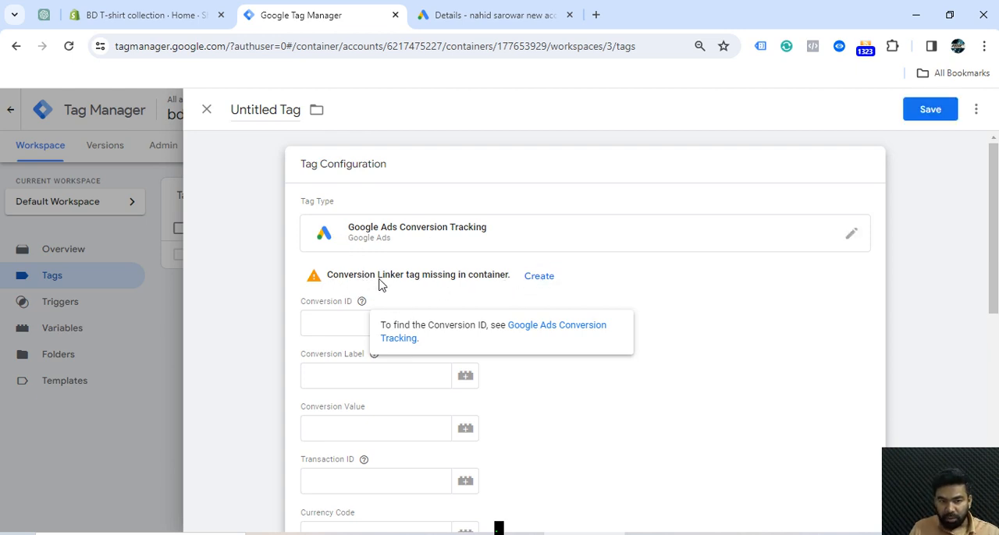
pyautogui.click(541, 285)
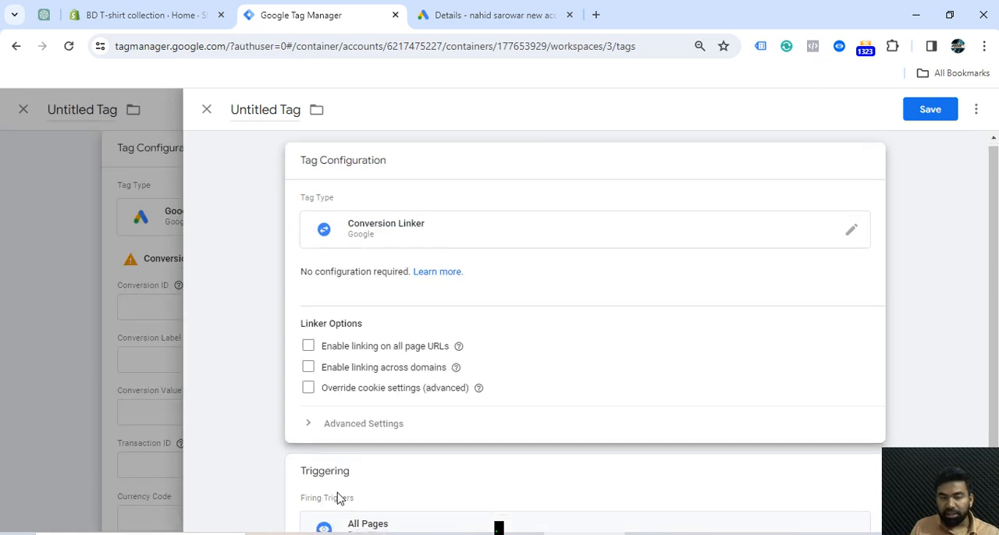
pyautogui.scroll(-1, 485, 479)
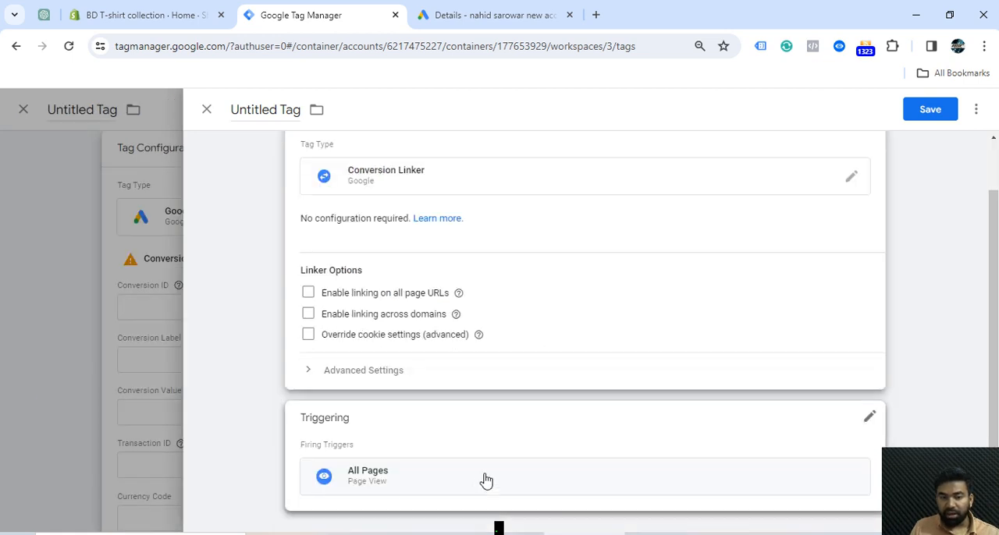
pyautogui.click(929, 110)
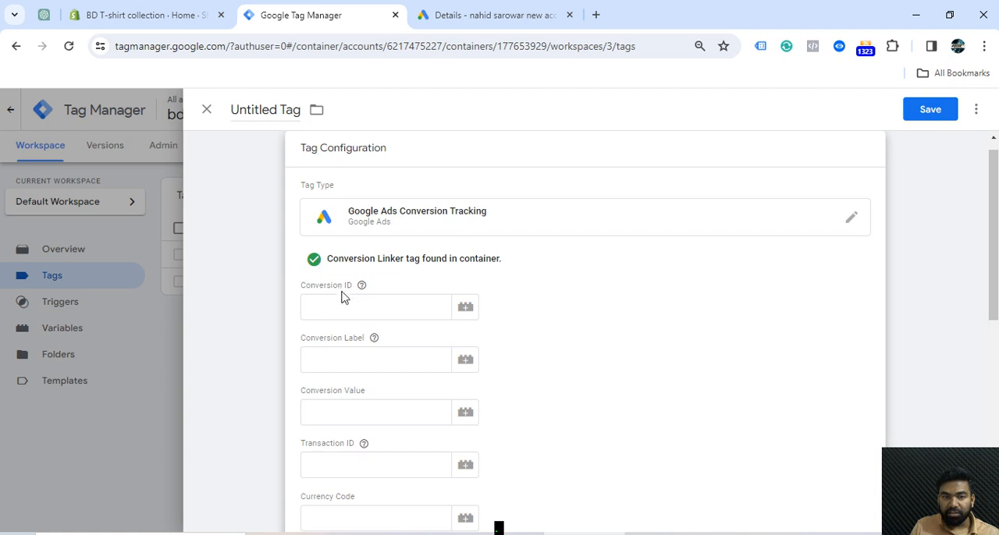
# Fill in the conversion tracking tag's Conversion ID with the ID copied from the website purchase conversion in Google Ads
pyautogui.click(346, 307)
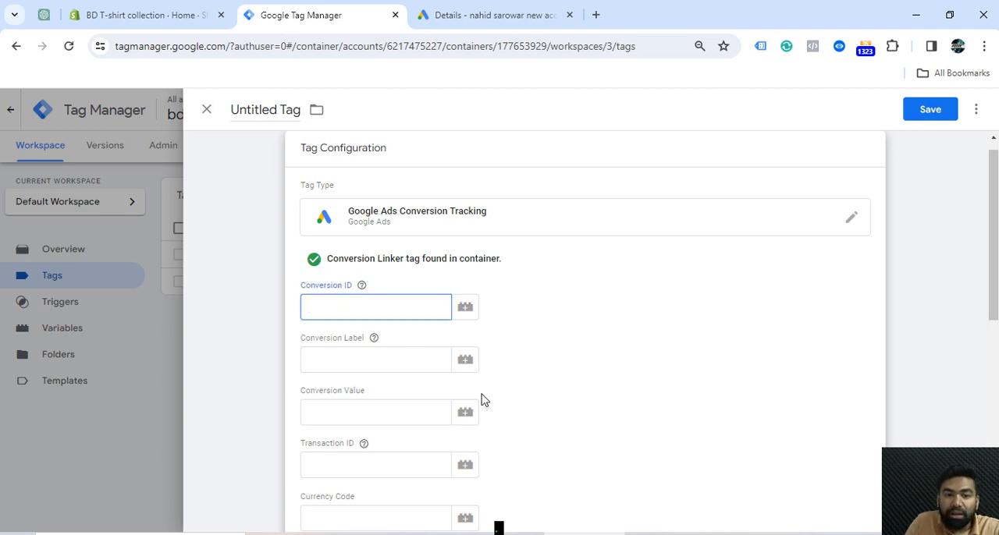
pyautogui.click(484, 17)
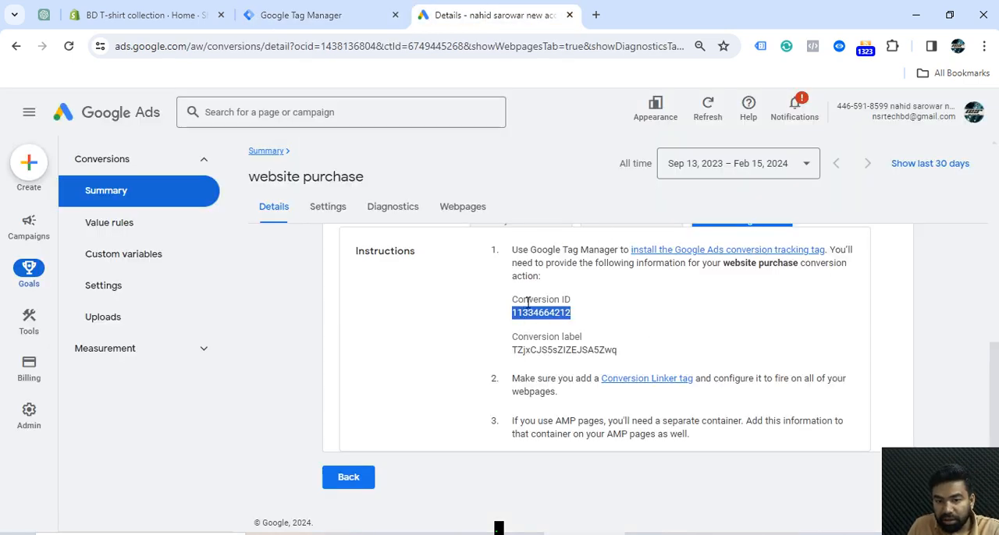
pyautogui.rightClick(566, 312)
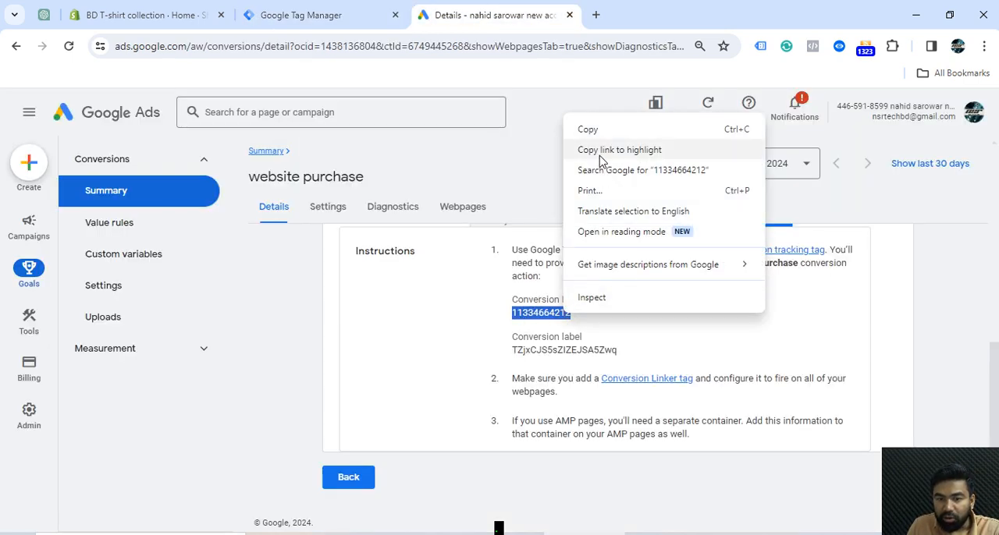
pyautogui.click(586, 128)
pyautogui.click(328, 15)
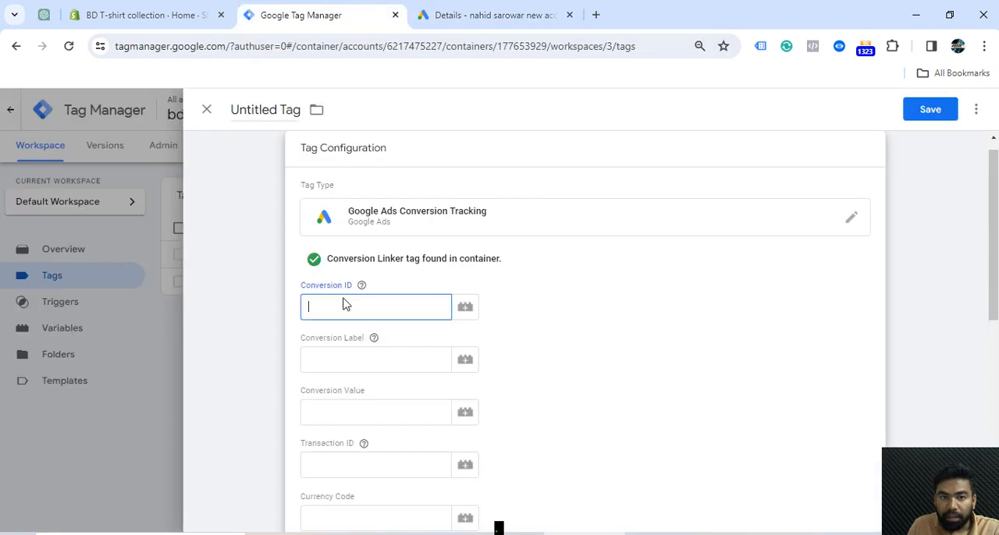
pyautogui.hotkey('ctrl', 'v')
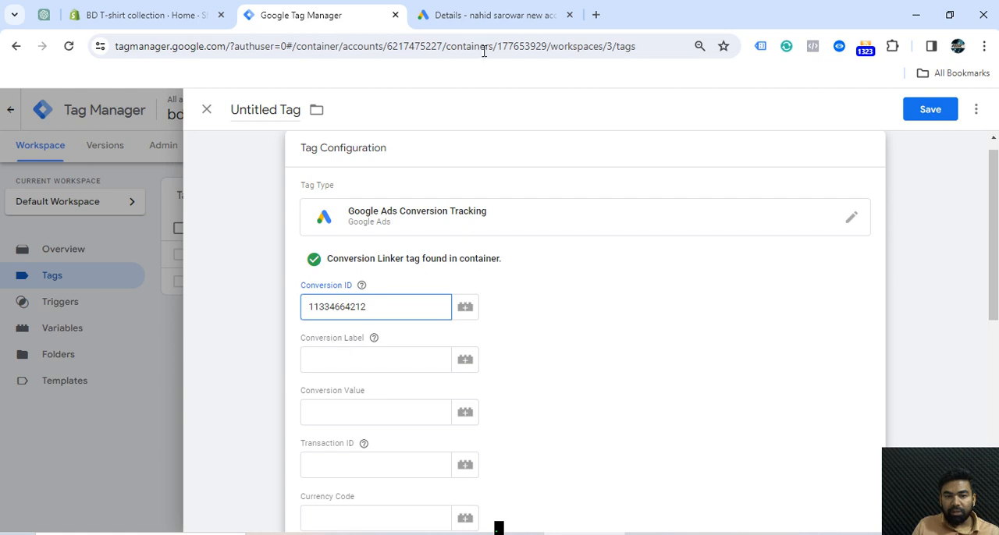
# Fill in the conversion tracking tag's Conversion Label with the label copied from the website purchase conversion in Google Ads
pyautogui.click(468, 18)
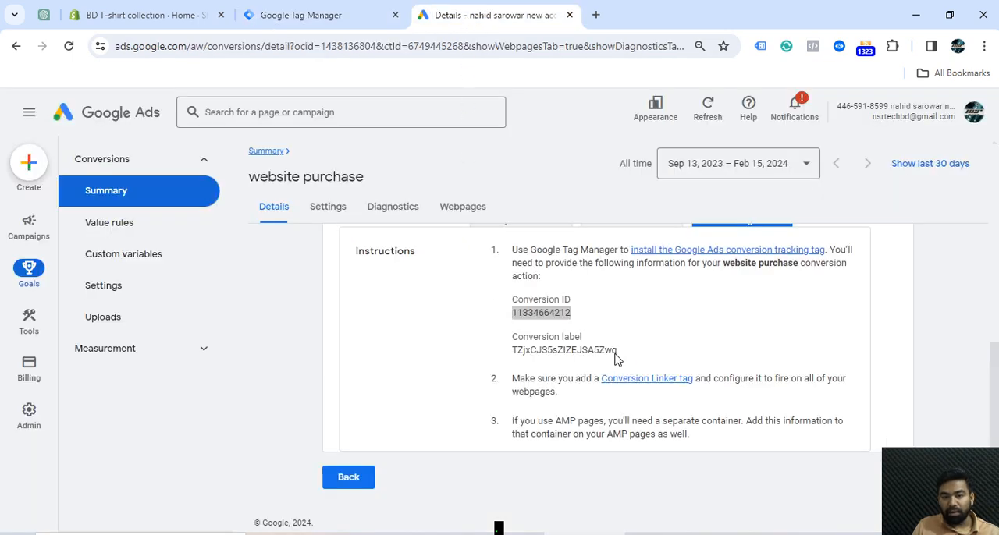
pyautogui.moveTo(617, 351); pyautogui.dragTo(527, 351)
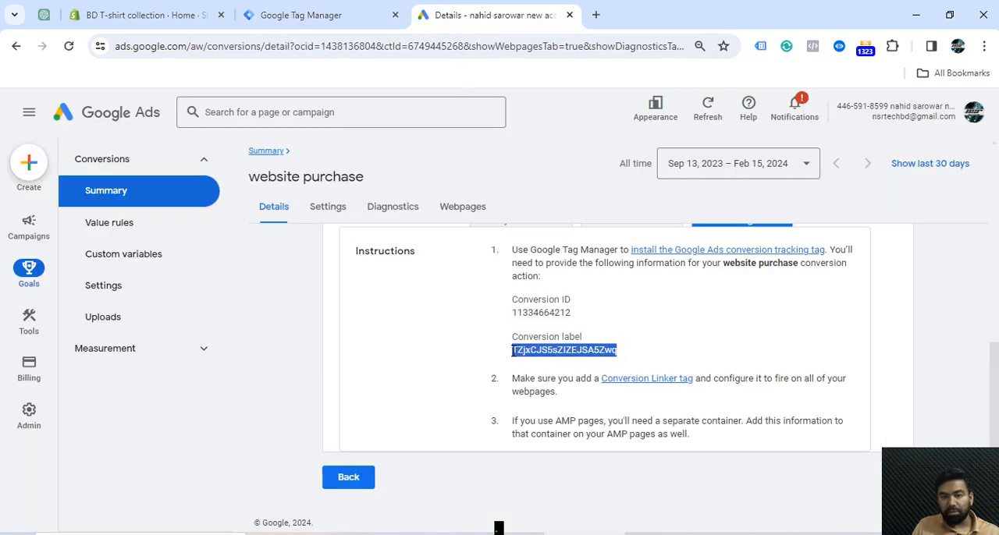
pyautogui.rightClick(513, 351)
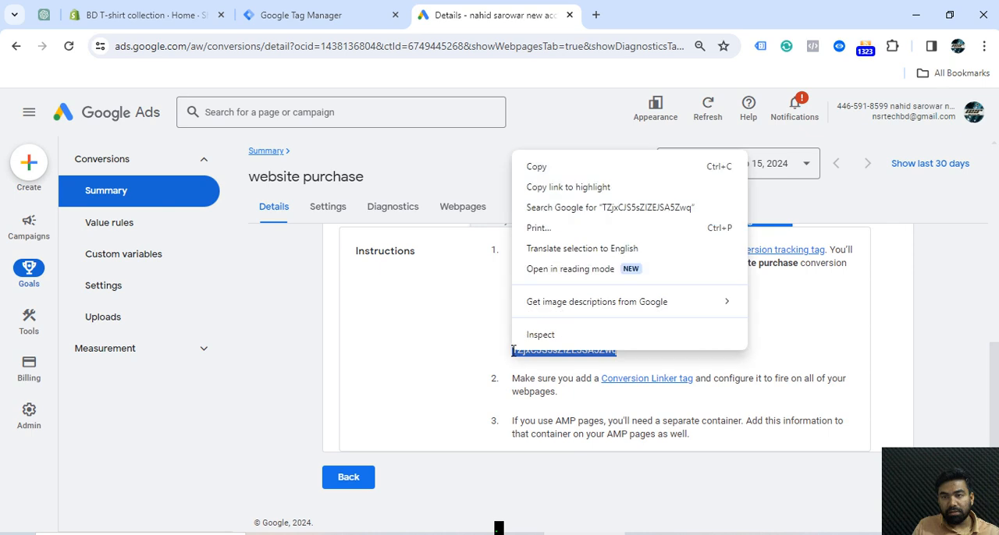
pyautogui.click(537, 165)
pyautogui.click(333, 11)
pyautogui.click(347, 359)
pyautogui.hotkey('ctrl', 'v')
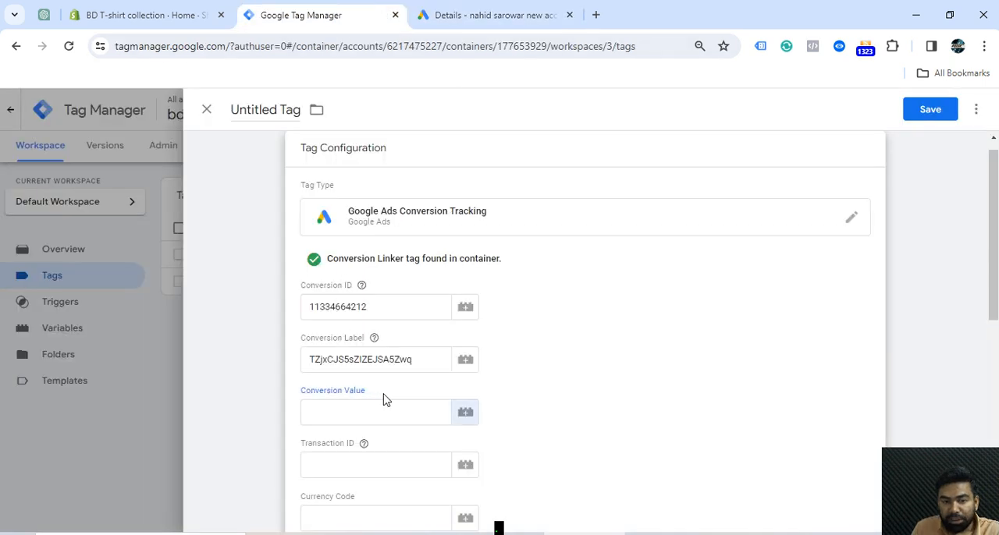
# Assign the Purchase Value, Purchase ID and Purchase Currency variables to the tag's Conversion Value, Transaction ID and Currency Code
pyautogui.click(465, 414)
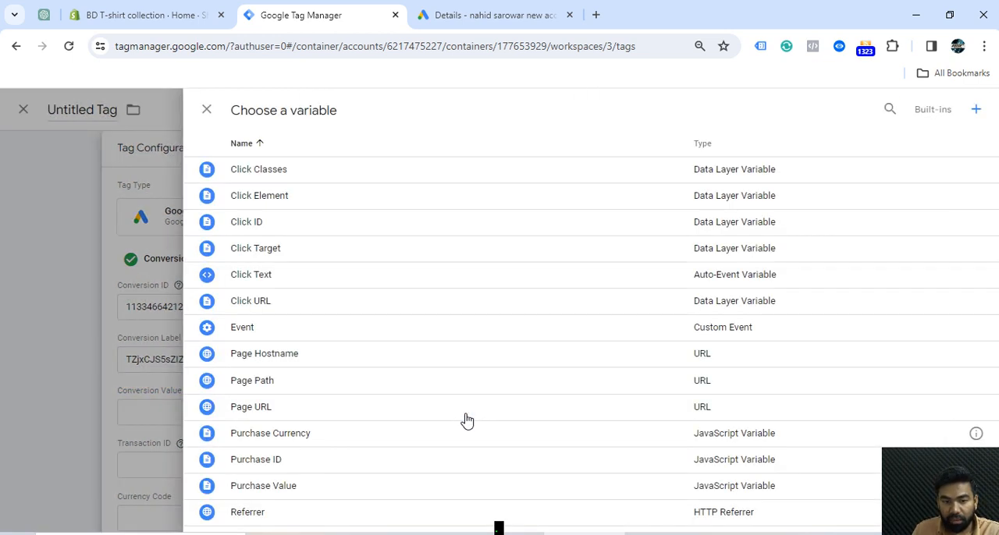
pyautogui.click(292, 489)
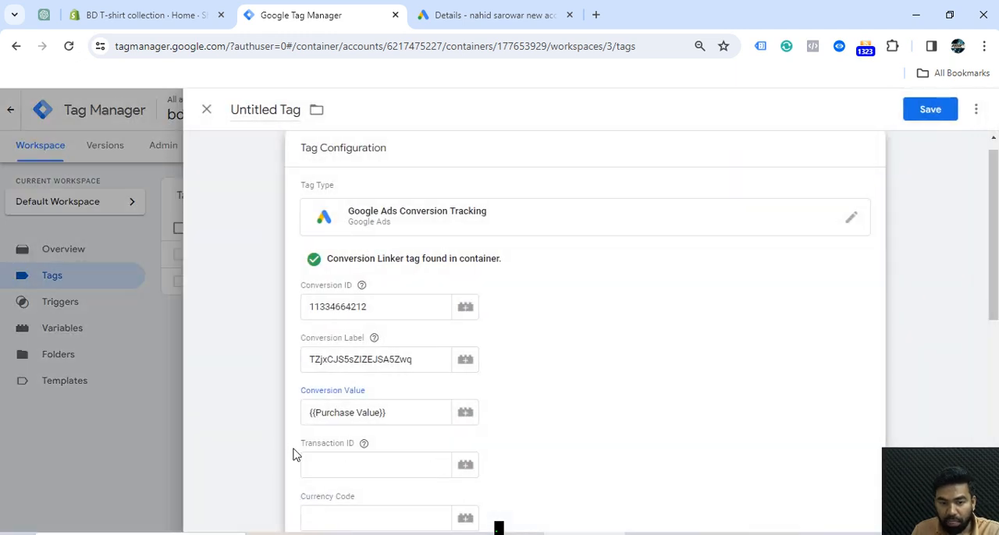
pyautogui.click(465, 468)
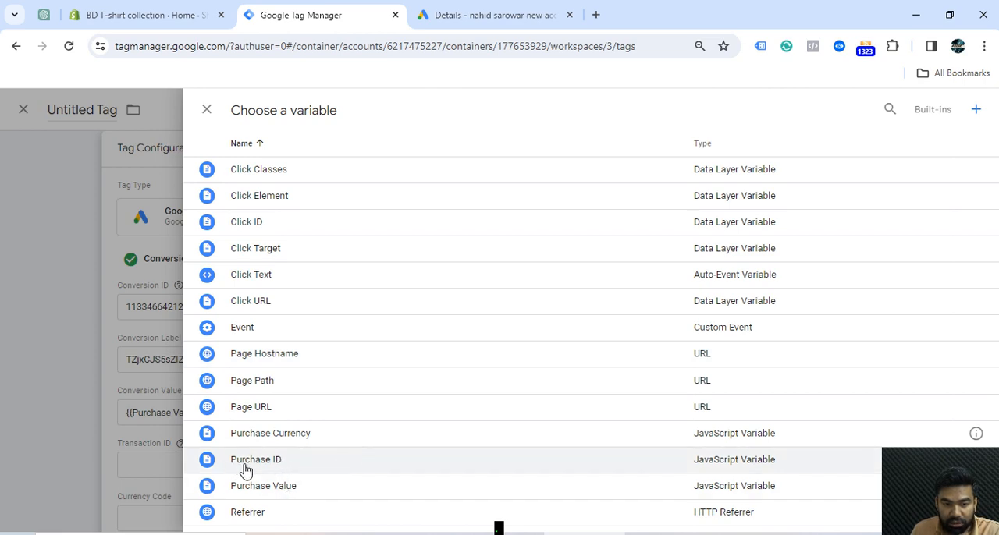
pyautogui.click(286, 462)
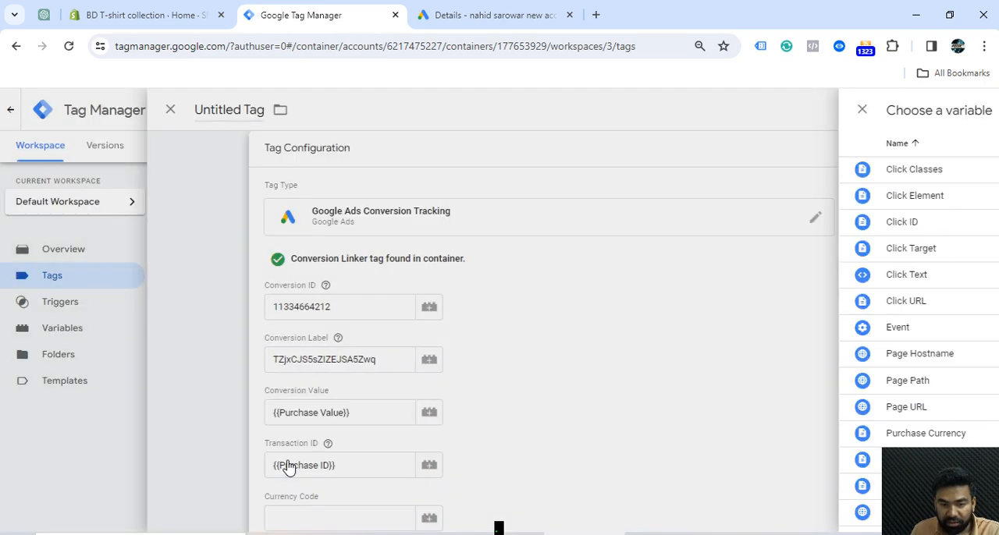
pyautogui.scroll(-3, 324, 286)
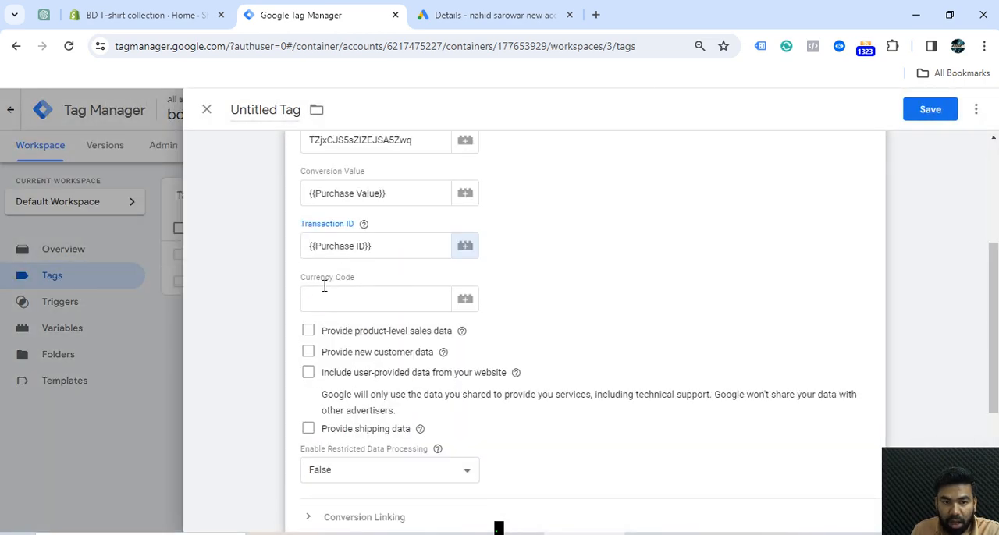
pyautogui.click(465, 307)
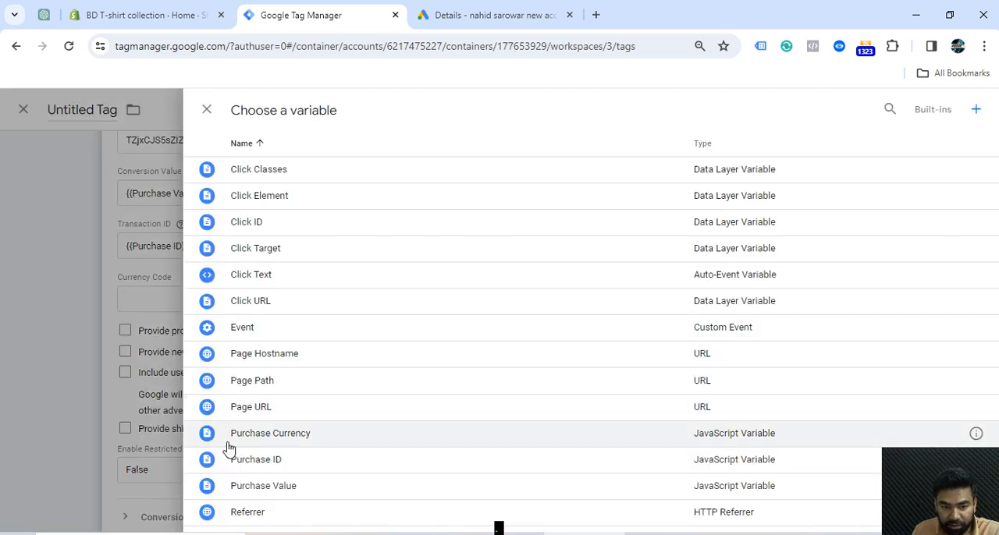
pyautogui.click(294, 434)
# Set the conversion tracking tag to fire on the Purchase trigger
pyautogui.scroll(-3, 781, 351)
pyautogui.click(872, 353)
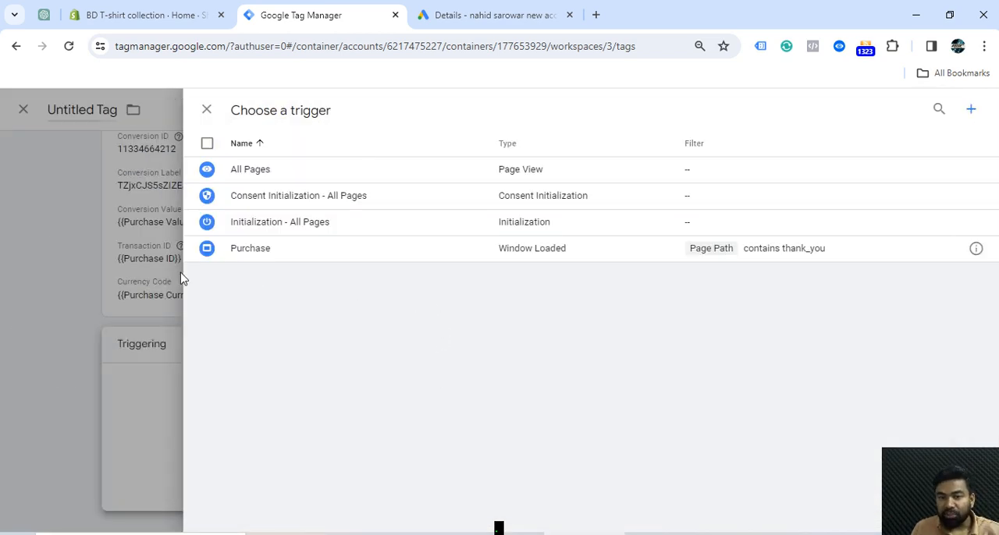
pyautogui.click(506, 249)
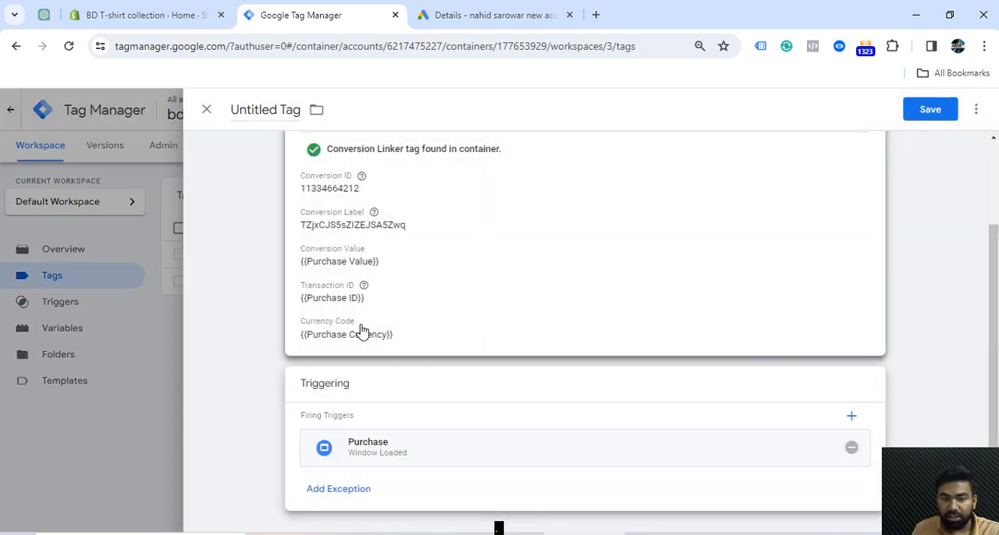
# Name the tag "google ads conversion tracking" and save it
pyautogui.click(299, 110)
pyautogui.write('google')
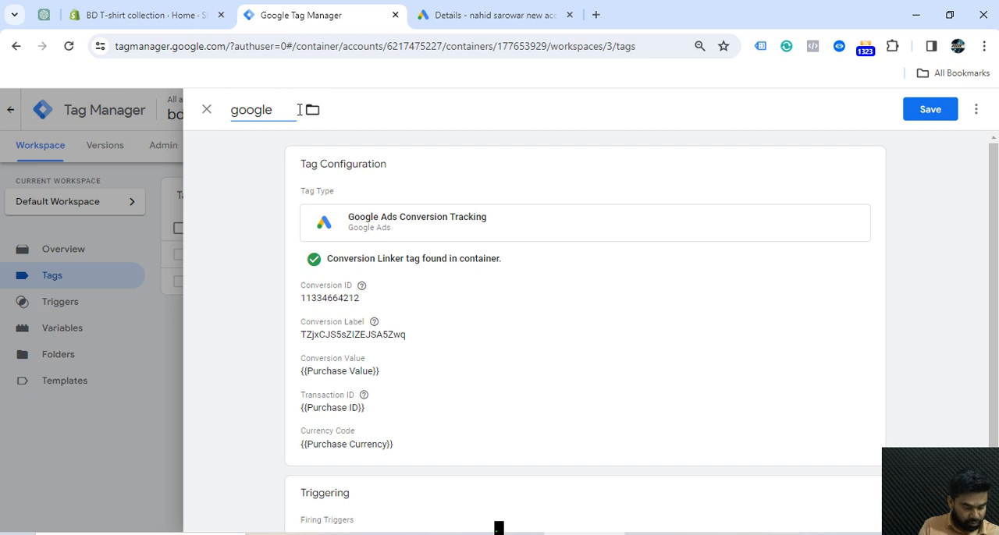
pyautogui.write(' ads conversion tracking')
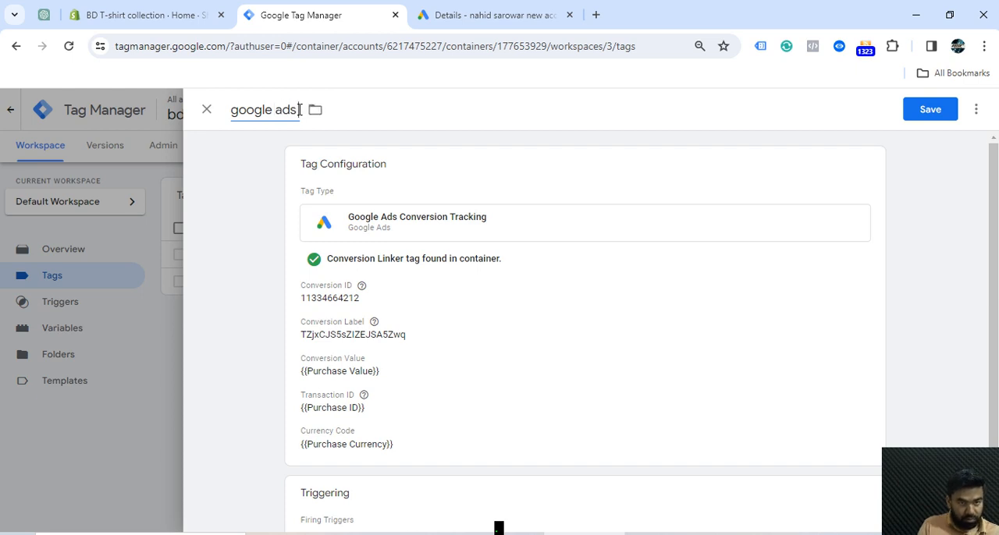
pyautogui.click(916, 111)
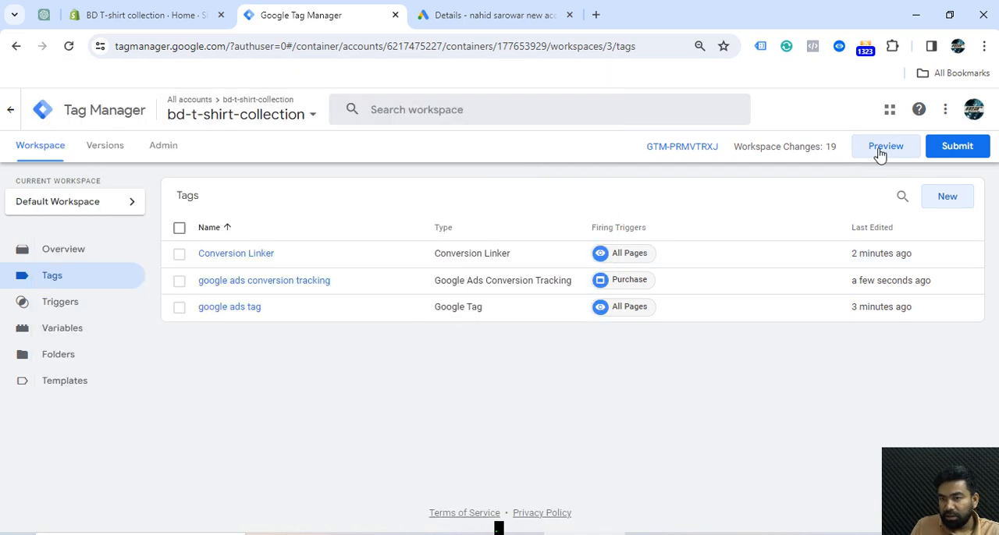
# Connect Tag Manager preview to bd-t-shirt-collection.myshopify.com and start a direct checkout of one Hoodie red side
pyautogui.click(879, 150)
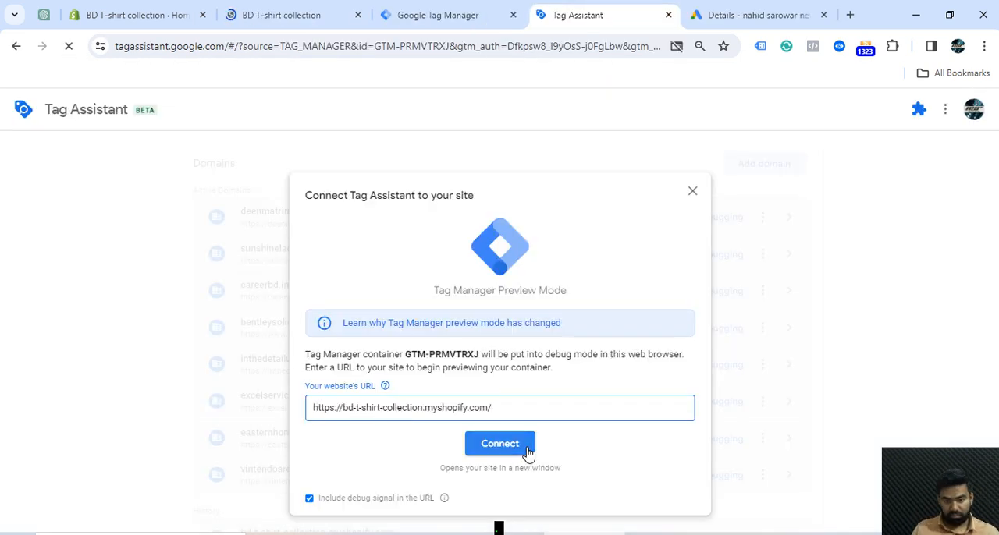
pyautogui.click(527, 451)
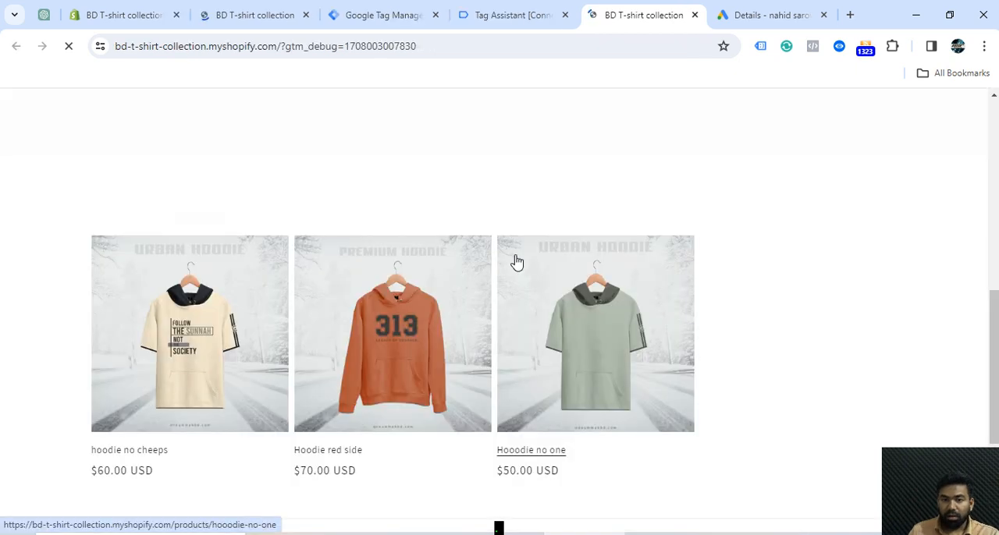
pyautogui.click(350, 456)
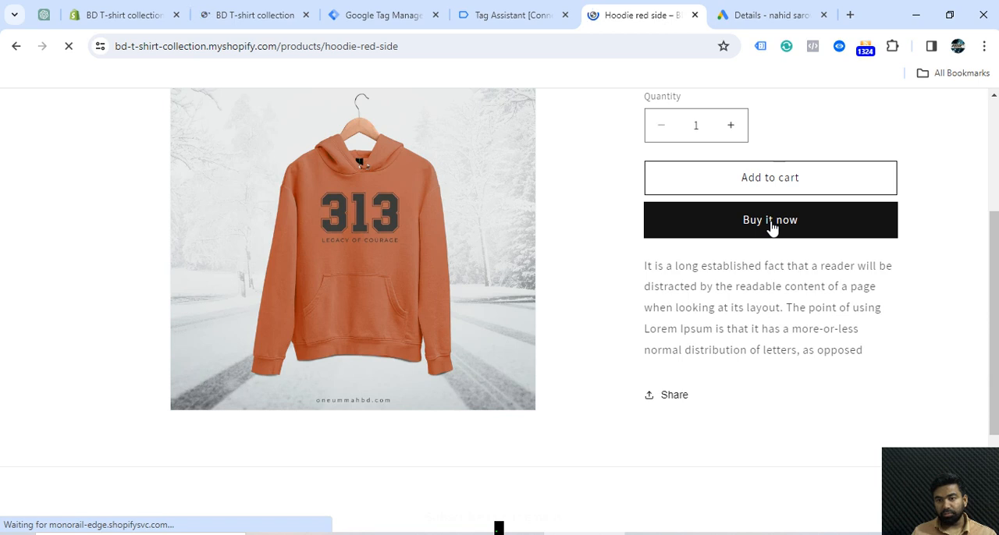
pyautogui.click(770, 222)
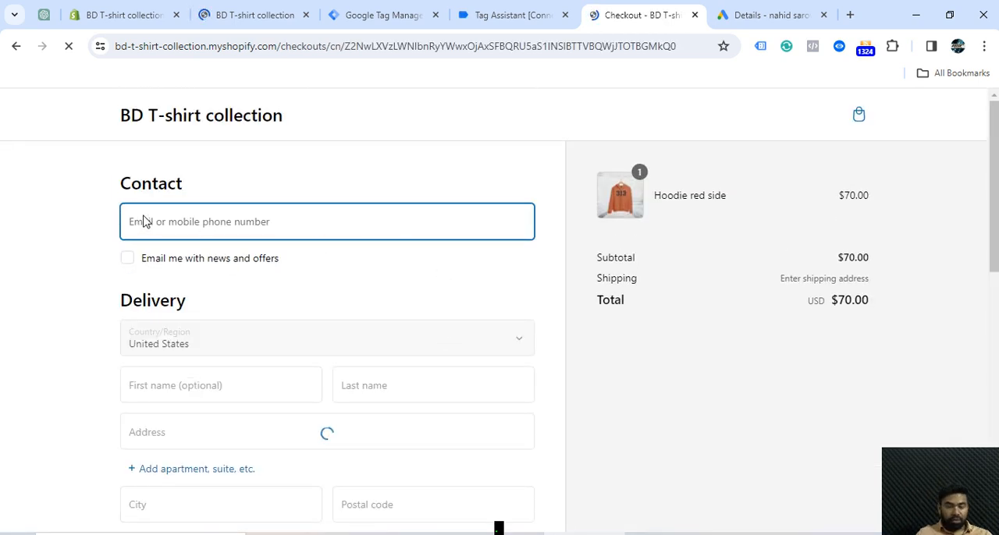
# Enter the contact e-mail and the test card number, expiration date and security code at checkout, and pay for the order
pyautogui.hotkey('ctrl', 'v')
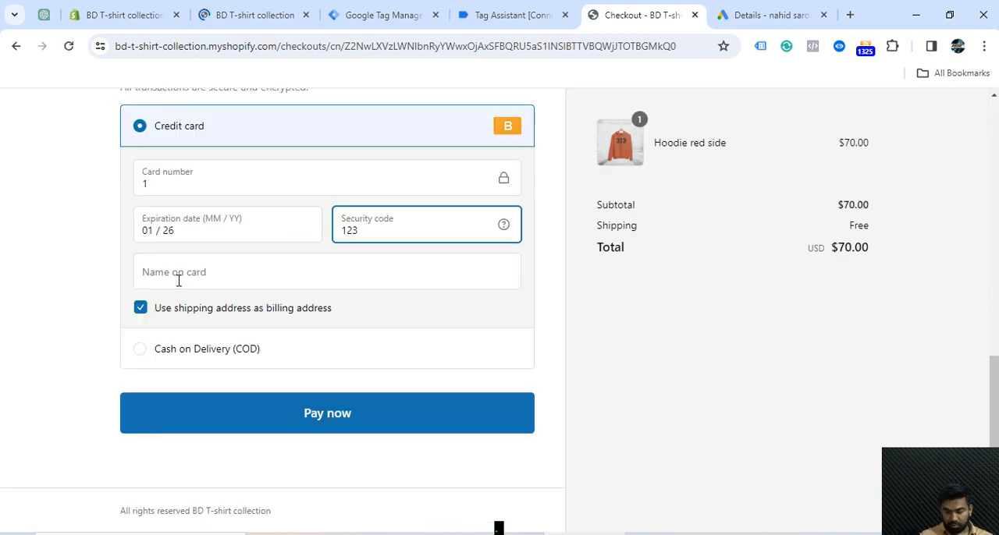
pyautogui.click(179, 279)
pyautogui.write('1')
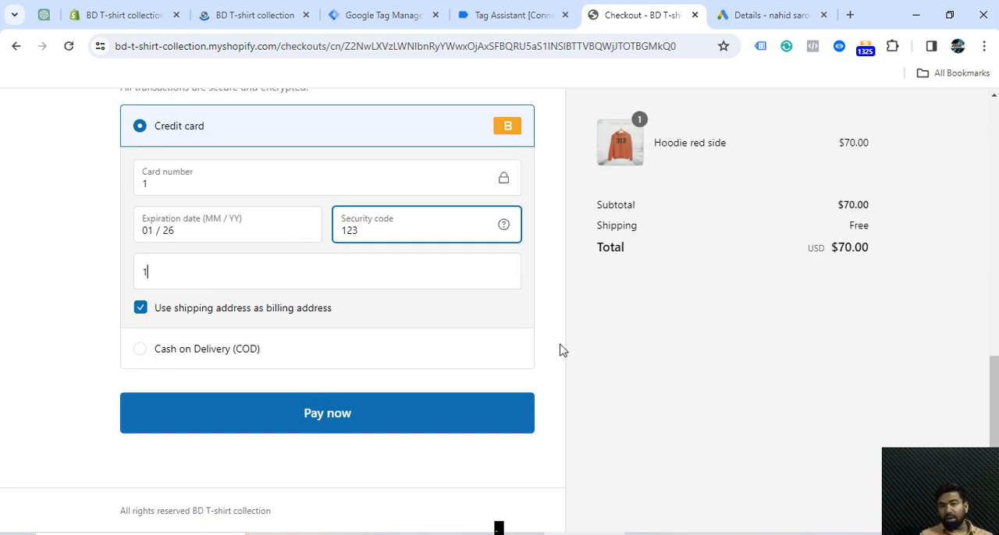
pyautogui.press('Tab')
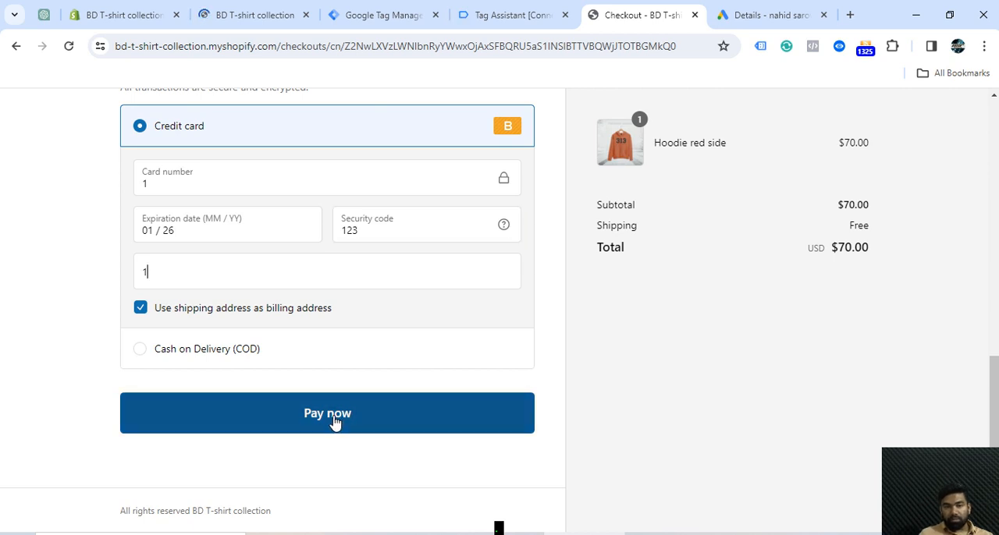
pyautogui.write('23')
pyautogui.click(334, 420)
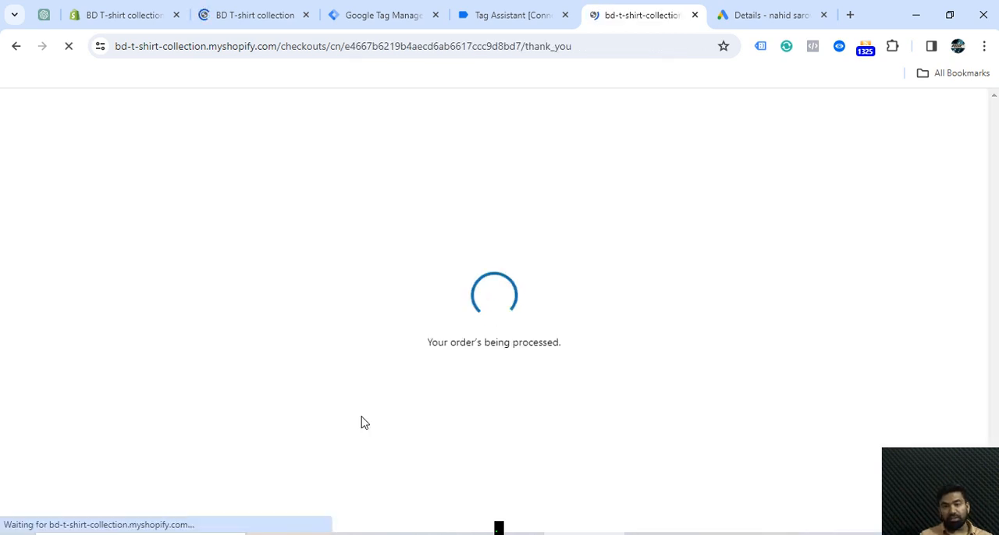
pyautogui.scroll(-3, 521, 206)
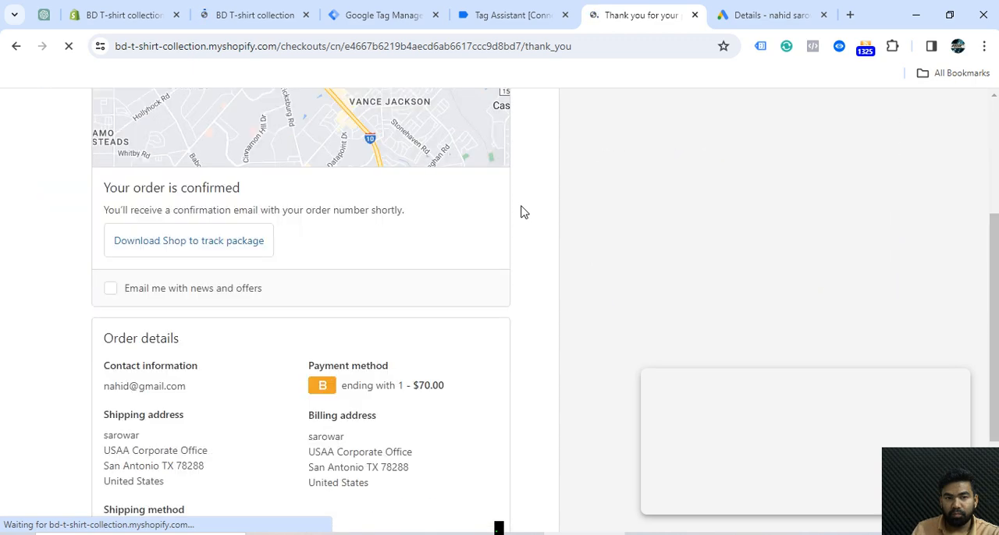
pyautogui.scroll(3, 521, 206)
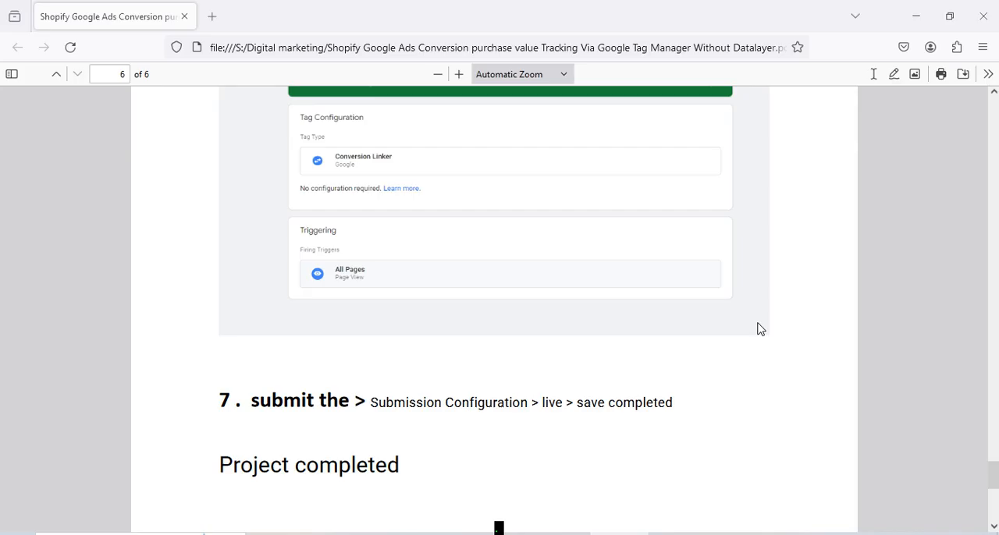
# Switch to the PDF guide and review its conversion tracking setup steps from the first page to the last
pyautogui.press('Home')
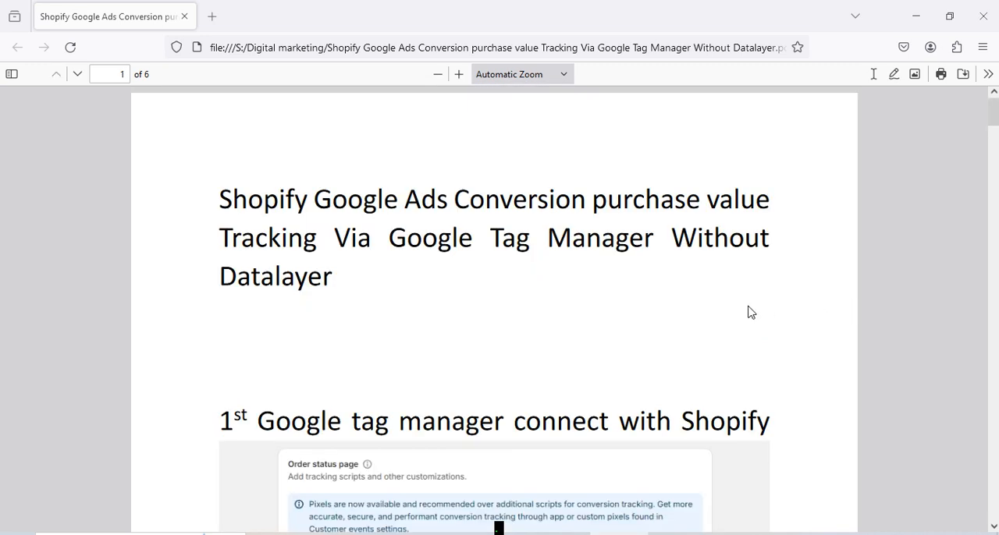
pyautogui.scroll(-3, 748, 312)
pyautogui.scroll(3, 747, 312)
pyautogui.scroll(-3, 749, 312)
pyautogui.scroll(-3, 748, 313)
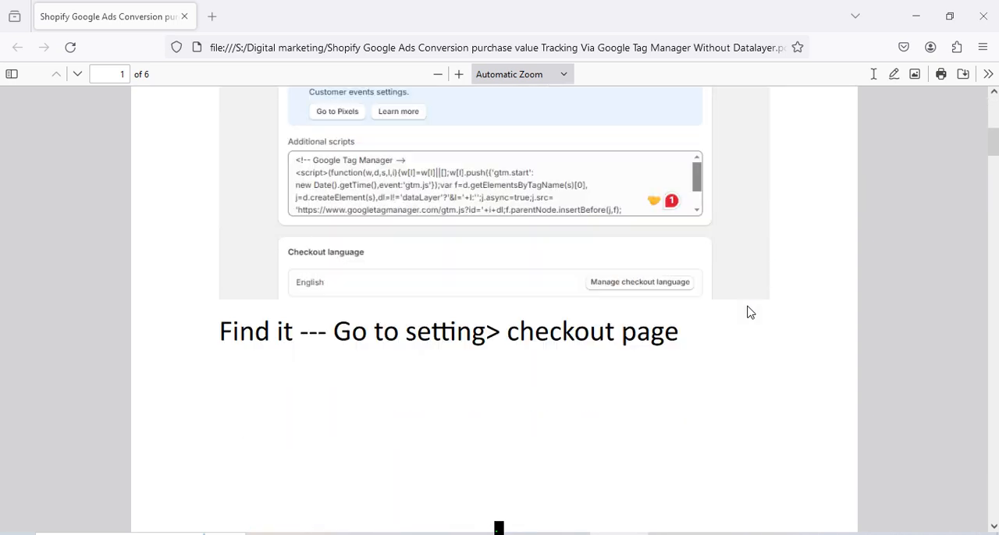
pyautogui.scroll(-3, 748, 313)
pyautogui.scroll(-9, 778, 313)
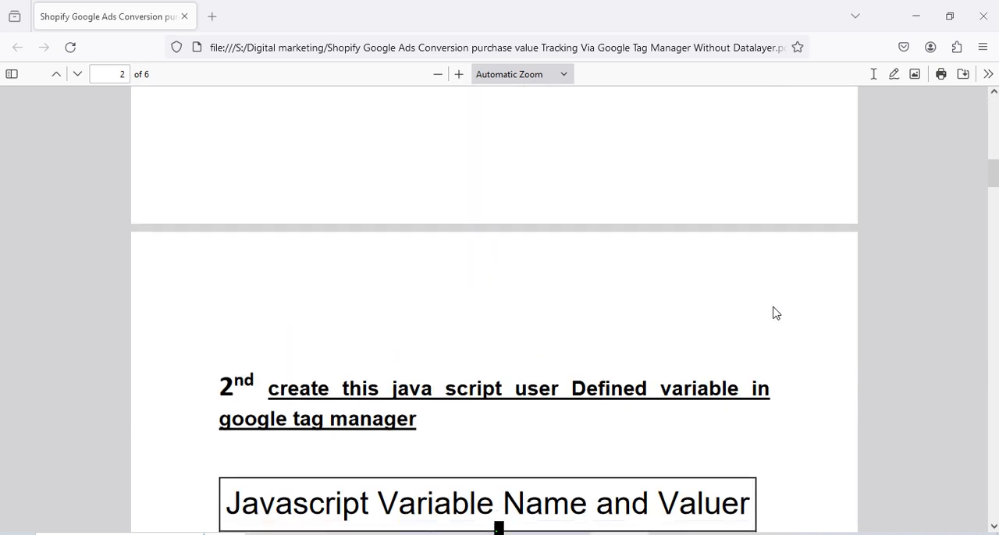
pyautogui.scroll(-12, 775, 313)
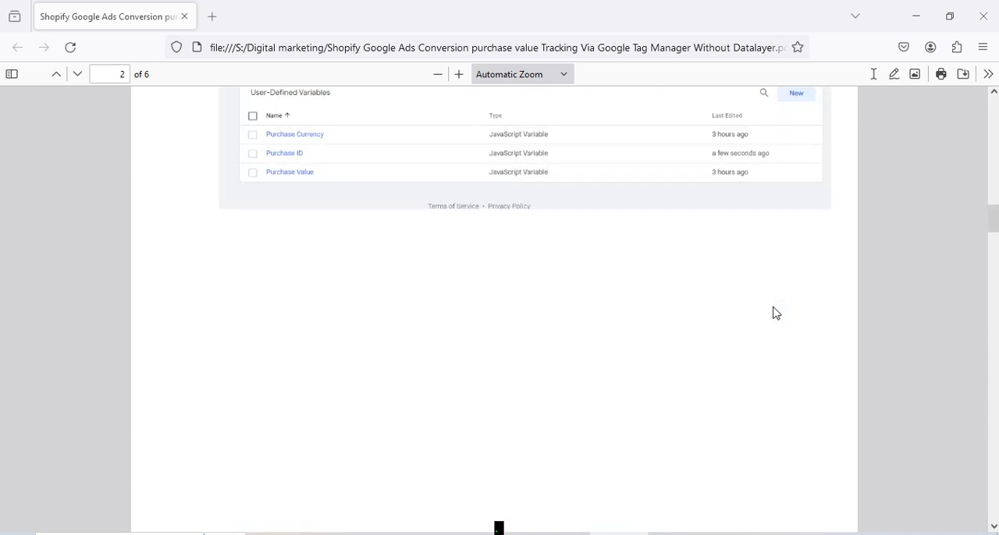
pyautogui.scroll(-12, 775, 312)
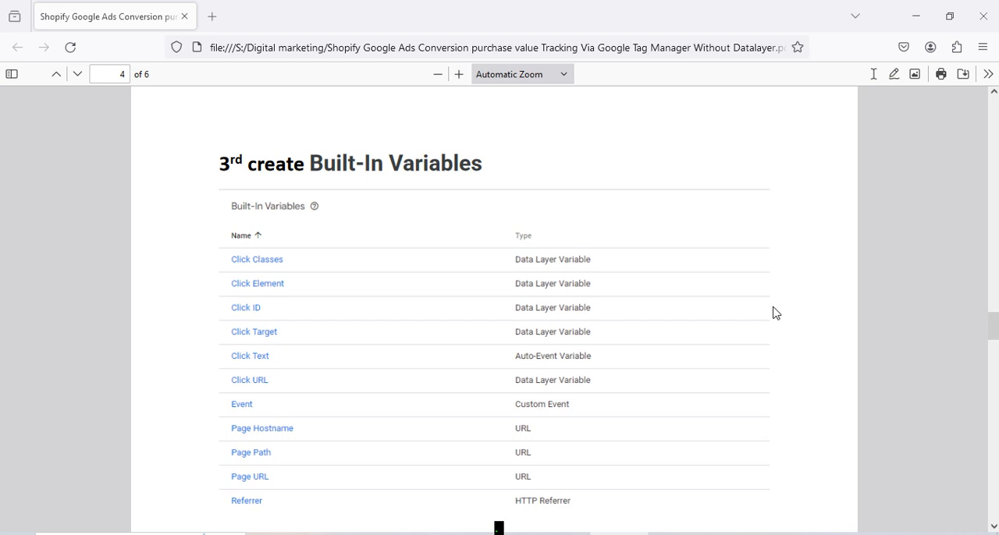
pyautogui.scroll(-14, 775, 313)
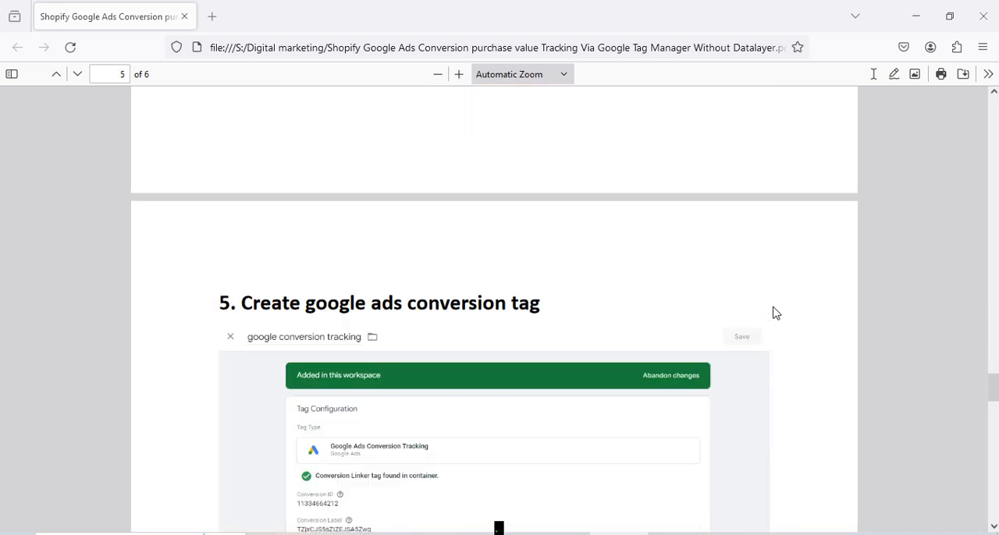
pyautogui.scroll(-14, 775, 313)
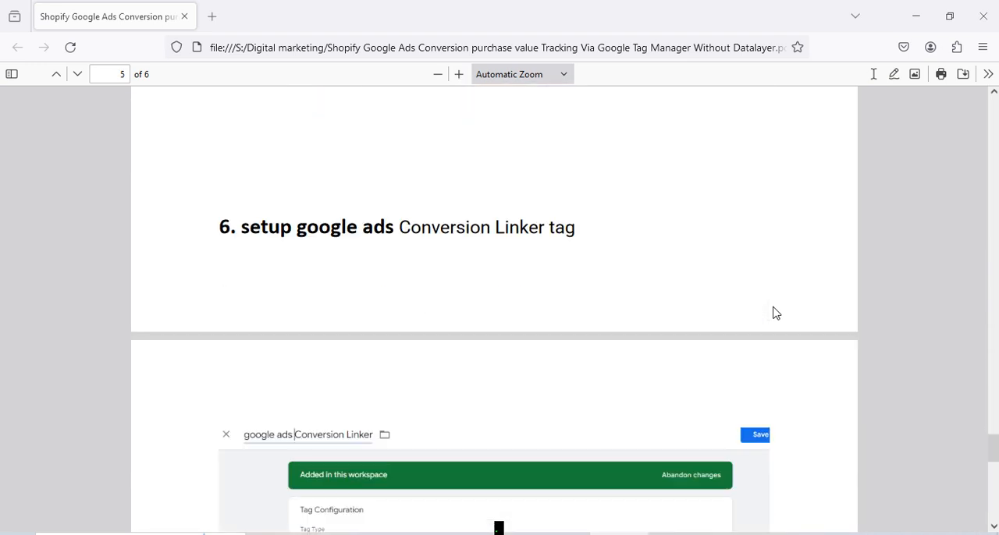
pyautogui.scroll(-8, 775, 313)
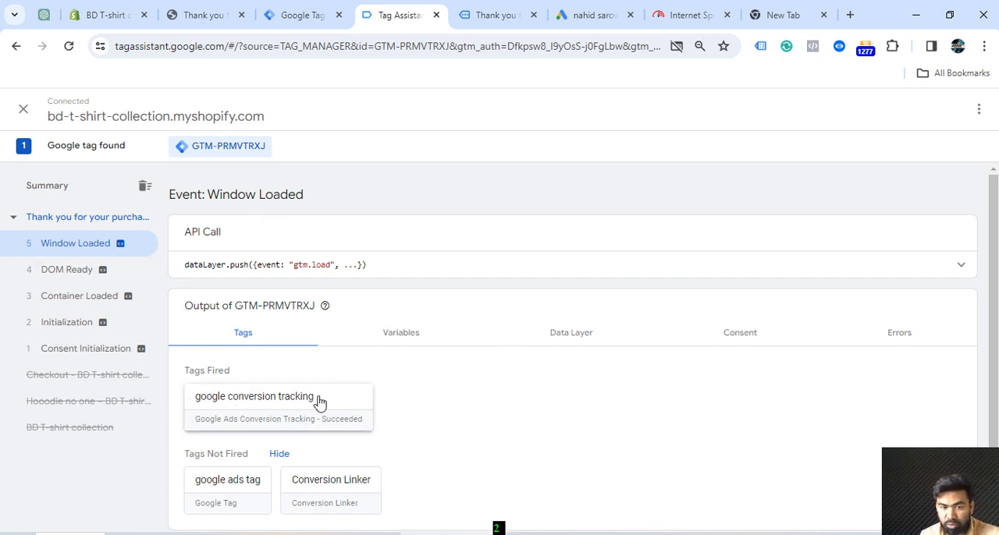
# In Tag Assistant, examine all properties and firing triggers of the google conversion tracking tag fired at Window Loaded
pyautogui.click(258, 401)
pyautogui.scroll(-1, 616, 314)
pyautogui.click(436, 314)
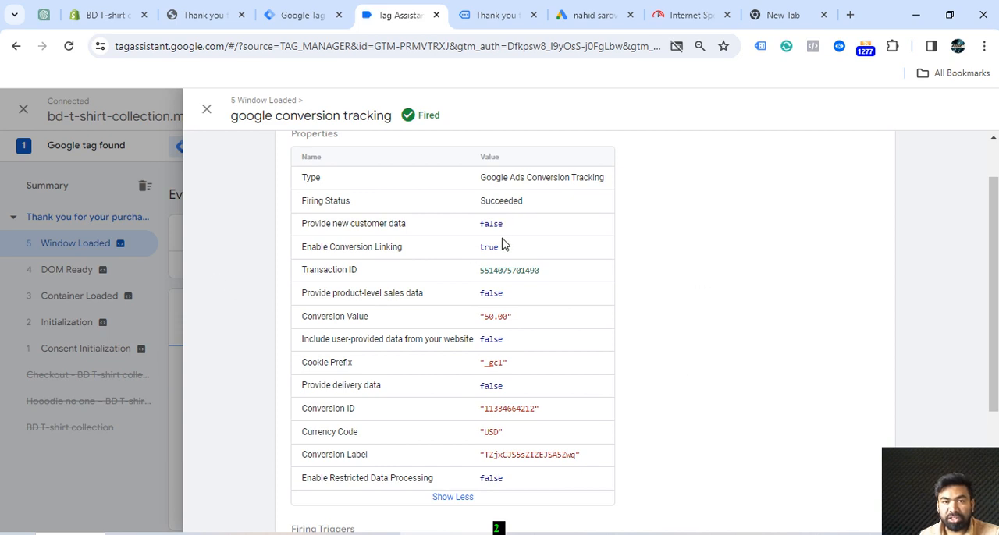
pyautogui.scroll(-3, 530, 284)
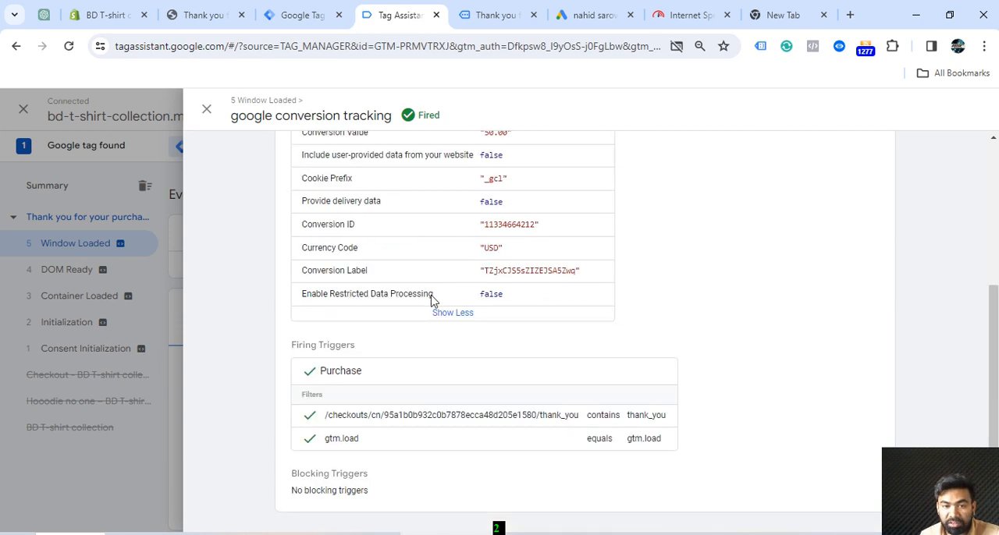
# In Tag Manager, open the Purchase trigger's configuration and compare its Page Path condition with the thank_you ending of the order confirmation page's URL
pyautogui.scroll(3, 576, 302)
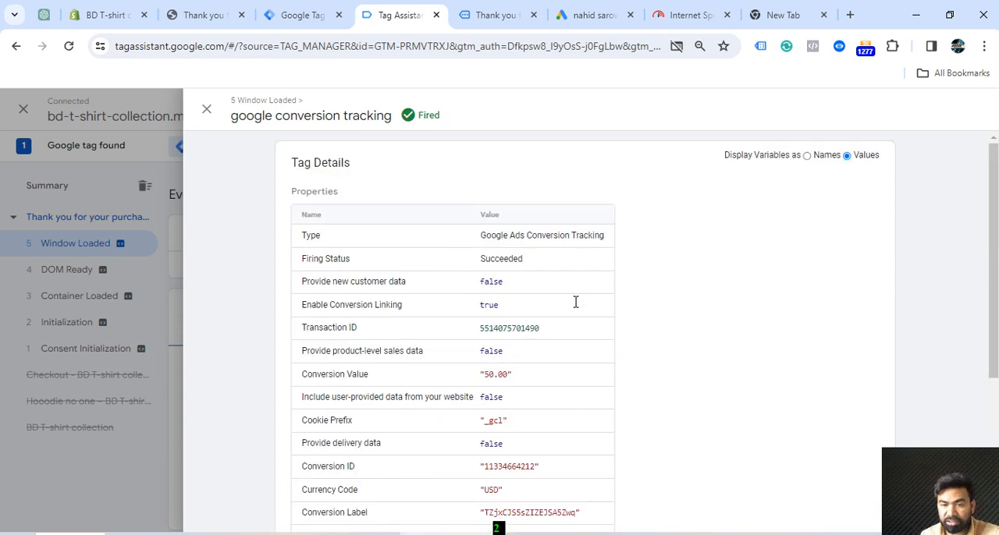
pyautogui.scroll(-4, 575, 303)
pyautogui.click(67, 315)
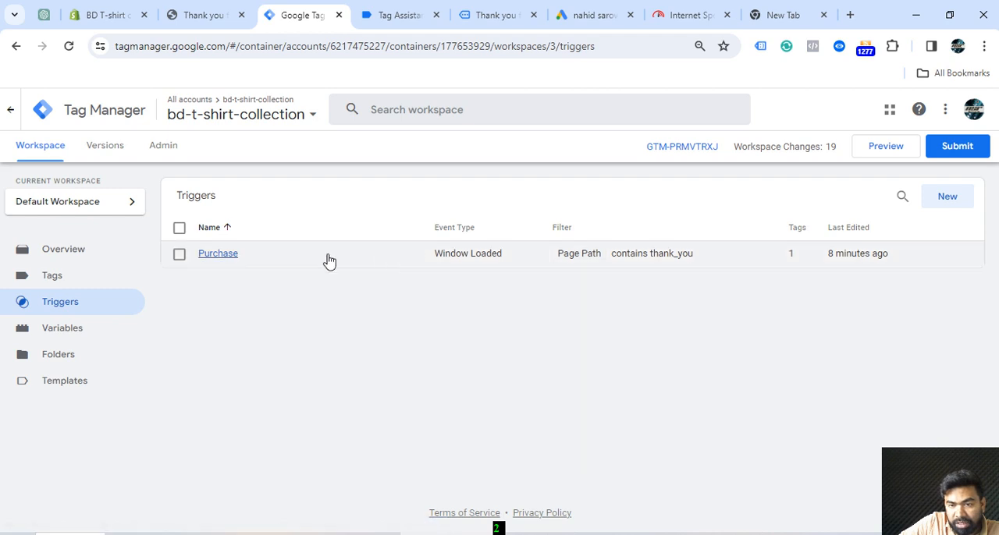
pyautogui.click(219, 254)
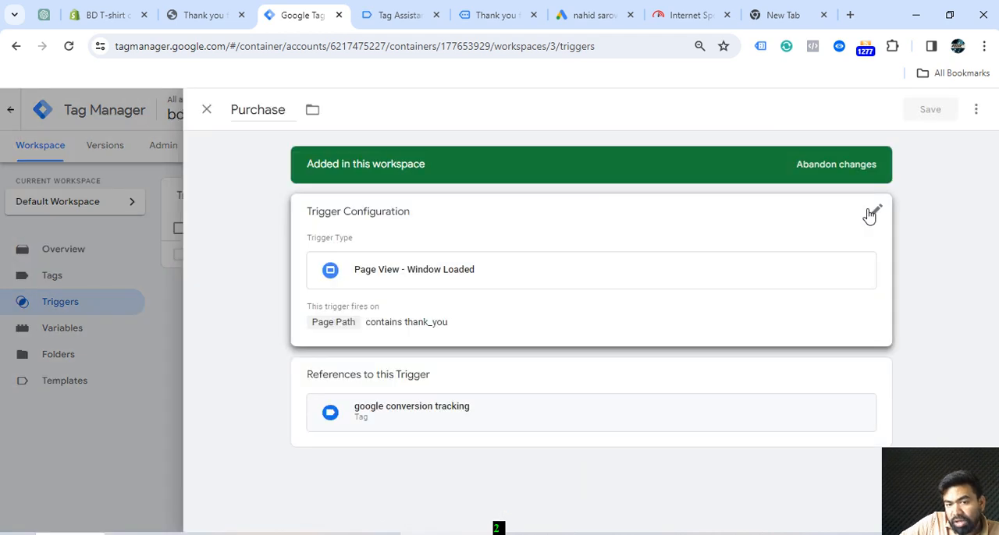
pyautogui.click(868, 212)
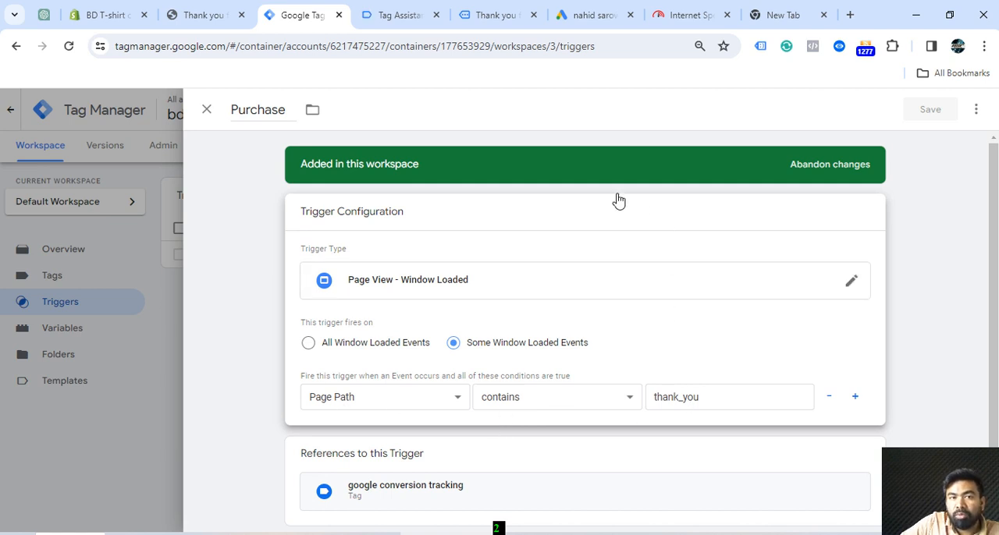
pyautogui.click(204, 17)
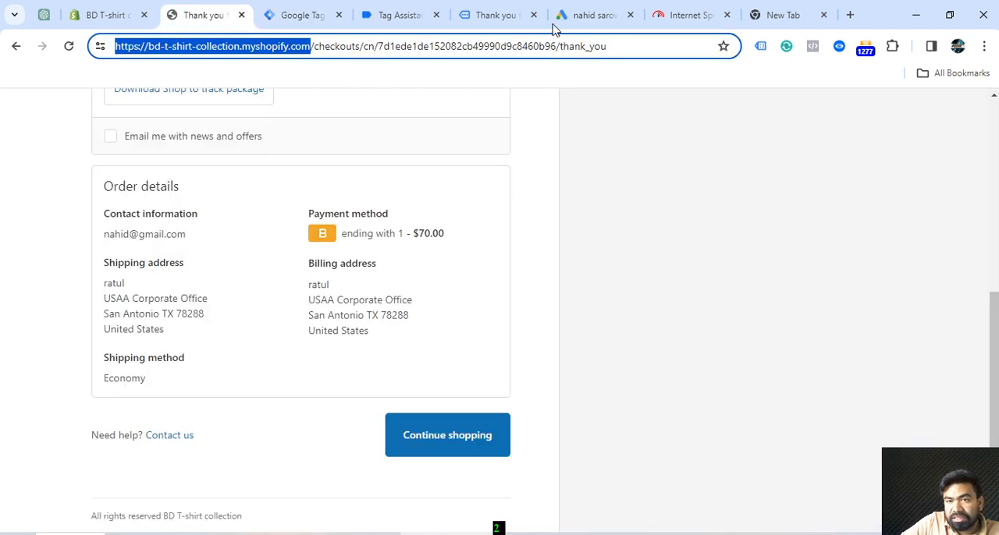
pyautogui.moveTo(615, 48); pyautogui.dragTo(564, 44)
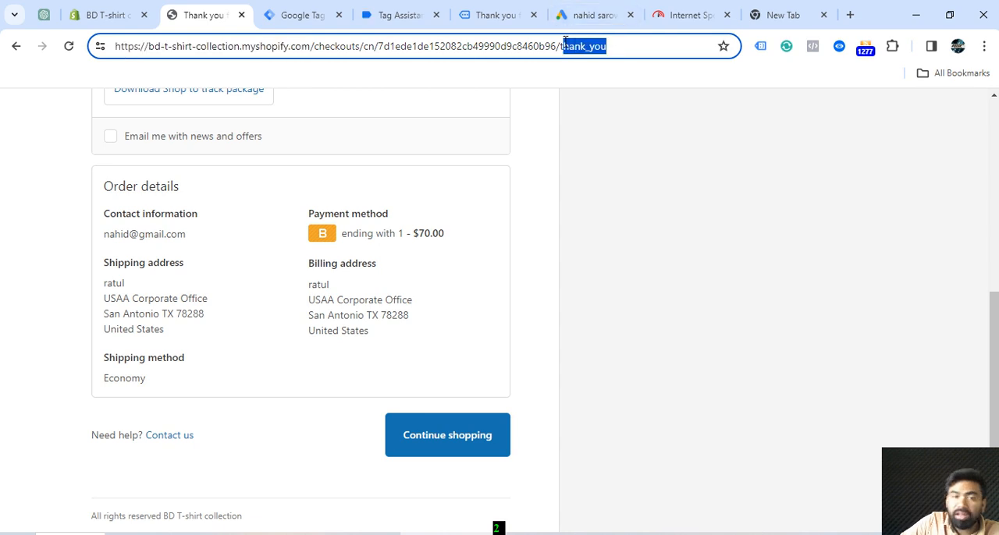
# In Tag Assistant, close the google conversion tracking tag's details and examine the Window Loaded event's variables, including Page Path and the purchase values
pyautogui.click(366, 15)
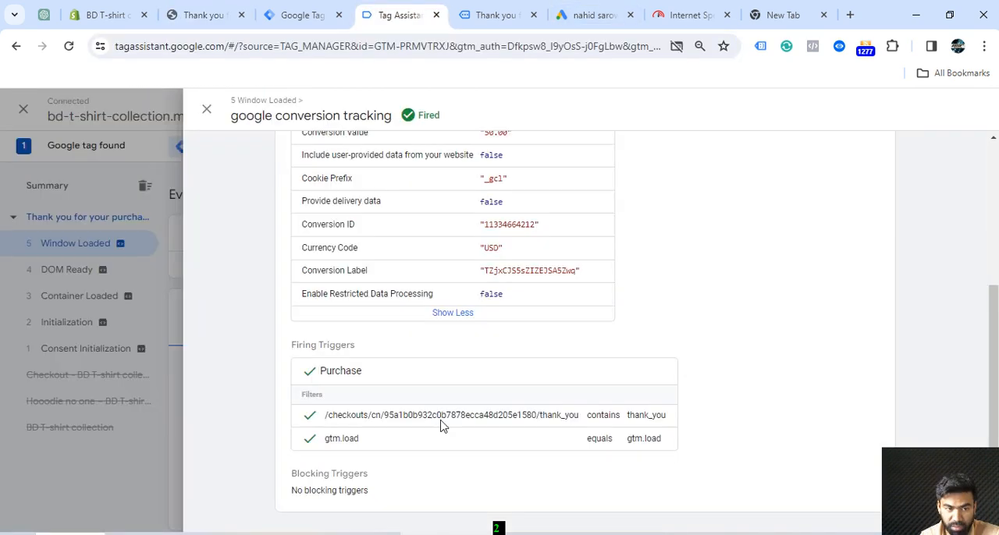
pyautogui.click(208, 108)
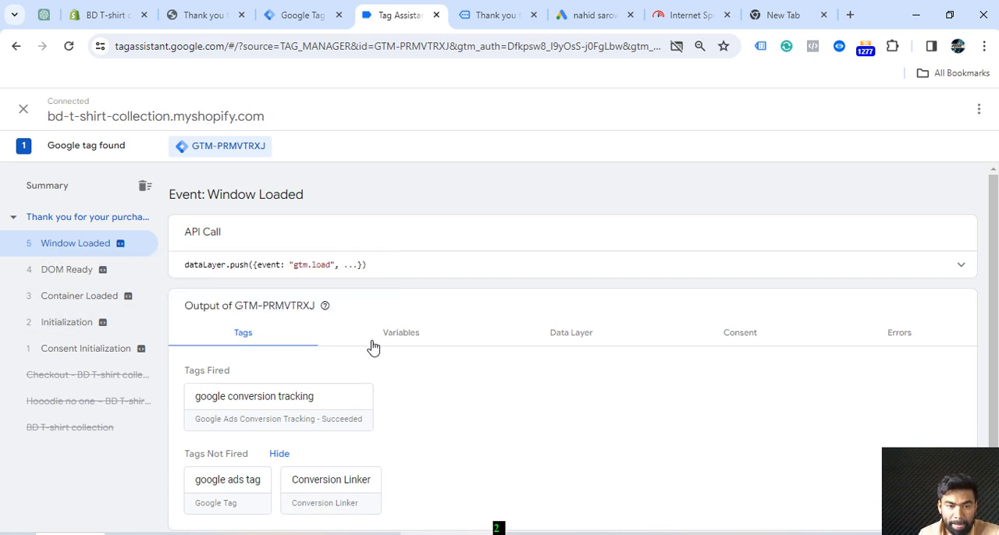
pyautogui.scroll(-1, 382, 350)
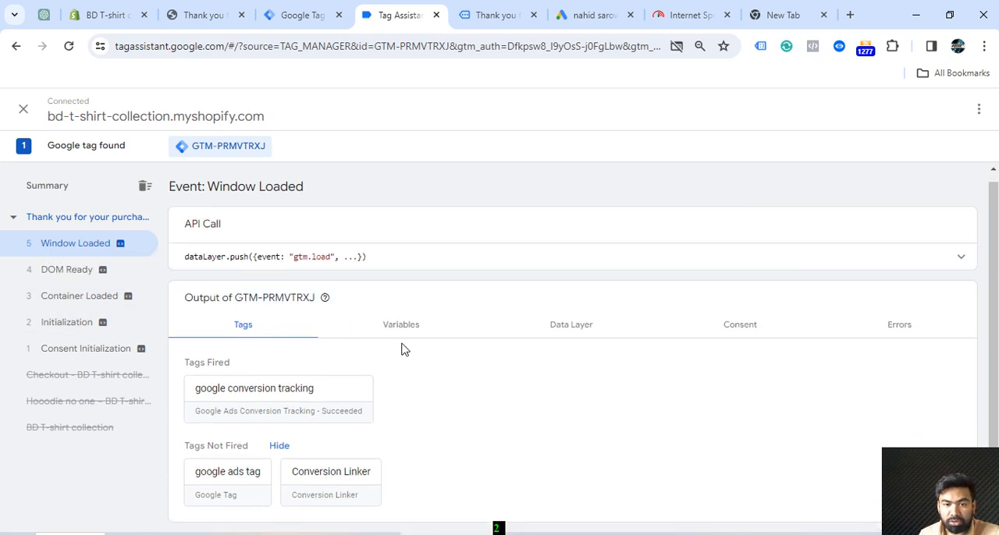
pyautogui.click(401, 328)
pyautogui.scroll(-5, 351, 374)
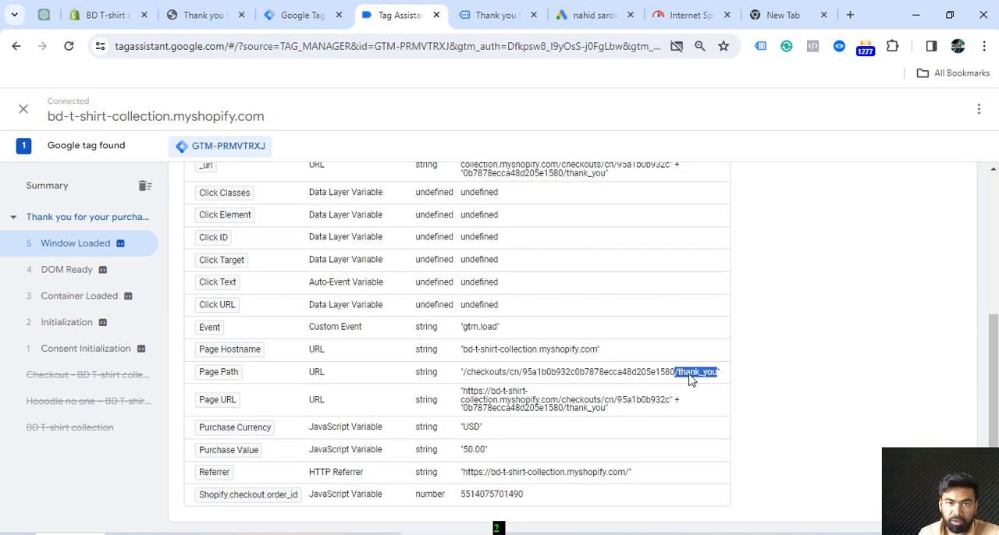
pyautogui.click(472, 20)
pyautogui.click(292, 17)
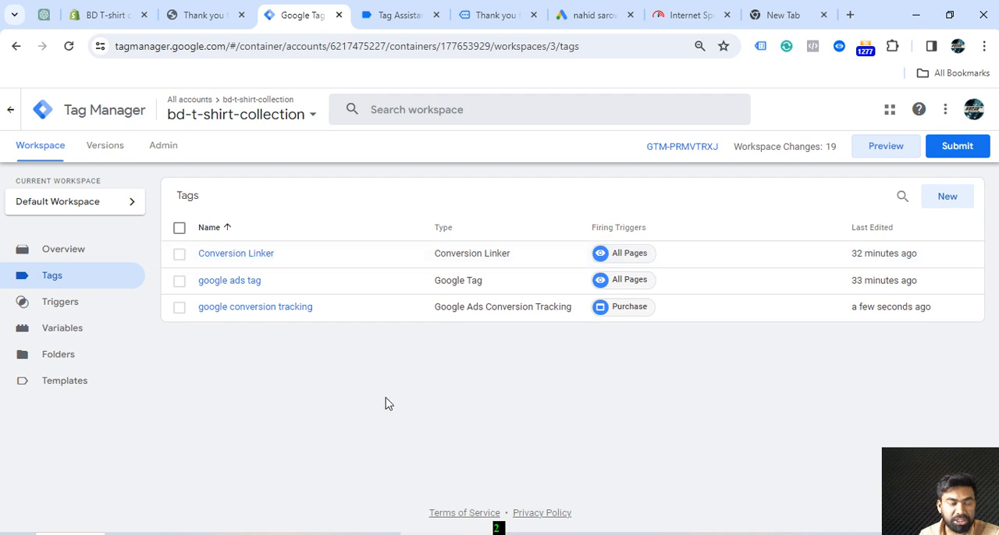
pyautogui.click(206, 16)
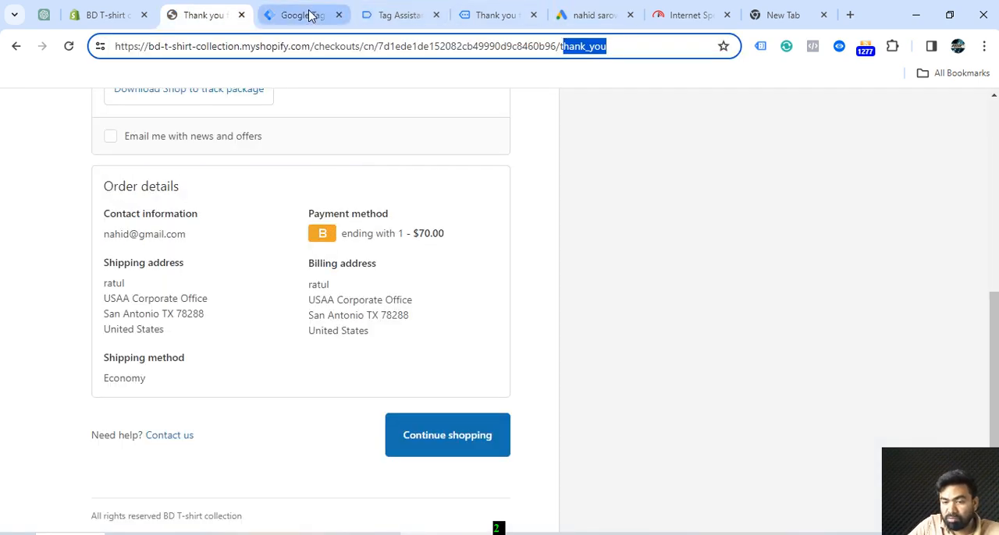
pyautogui.moveTo(655, 534)
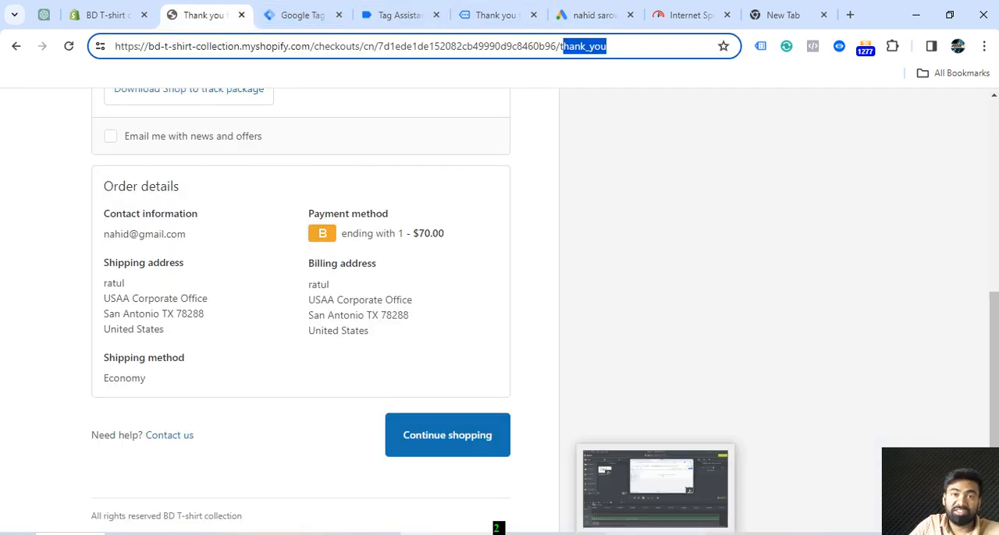